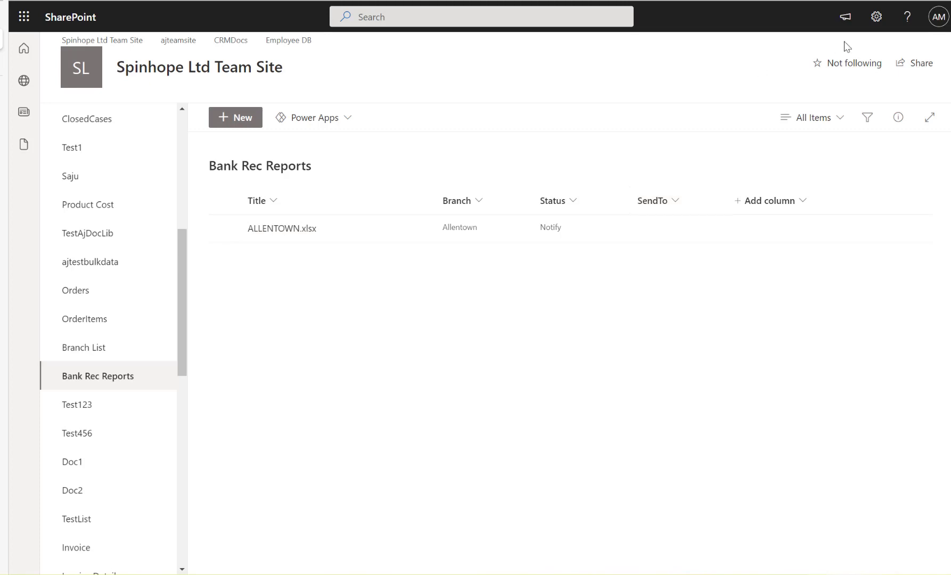
- Open the Bank Rec Reports list settings and review the SendTo Person or Group column's options
{"action": "left_click", "coordinate": [872, 17]}
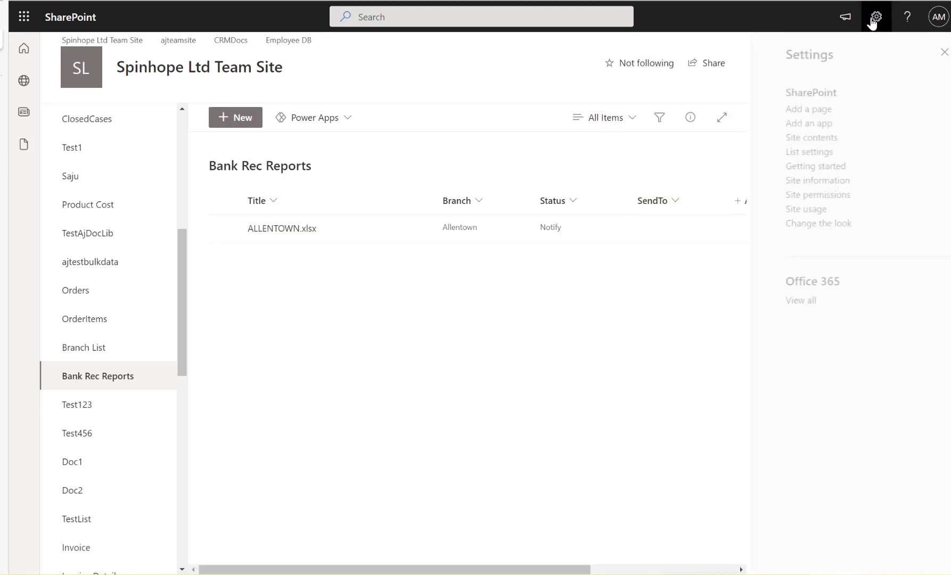
{"action": "left_click", "coordinate": [780, 152]}
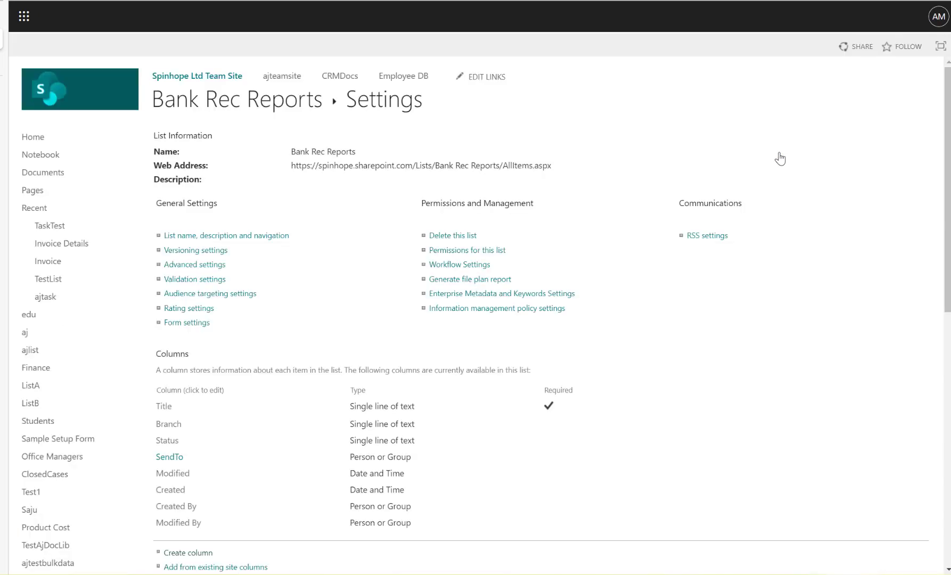
{"action": "scroll", "coordinate": [372, 271], "scroll_direction": "down", "scroll_amount": 3}
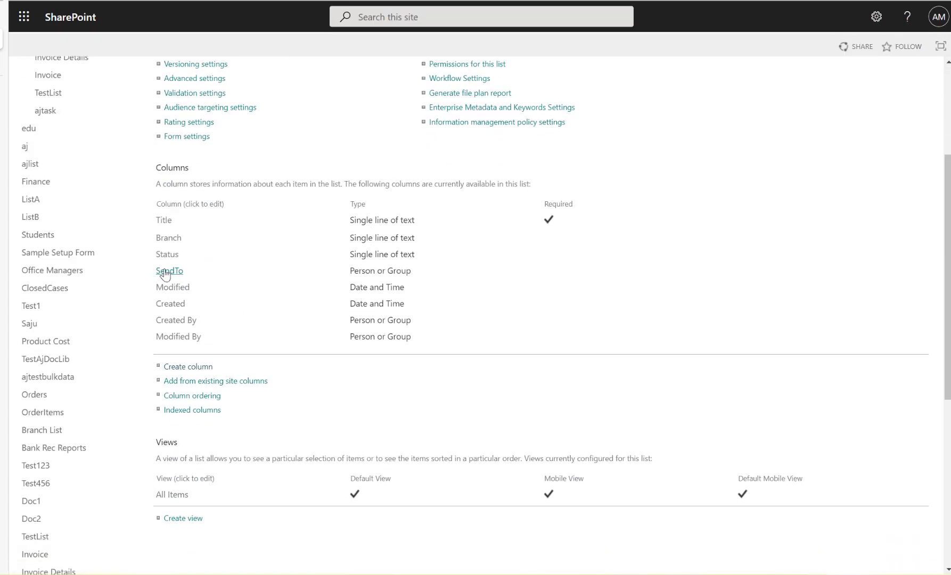
{"action": "left_click", "coordinate": [165, 273]}
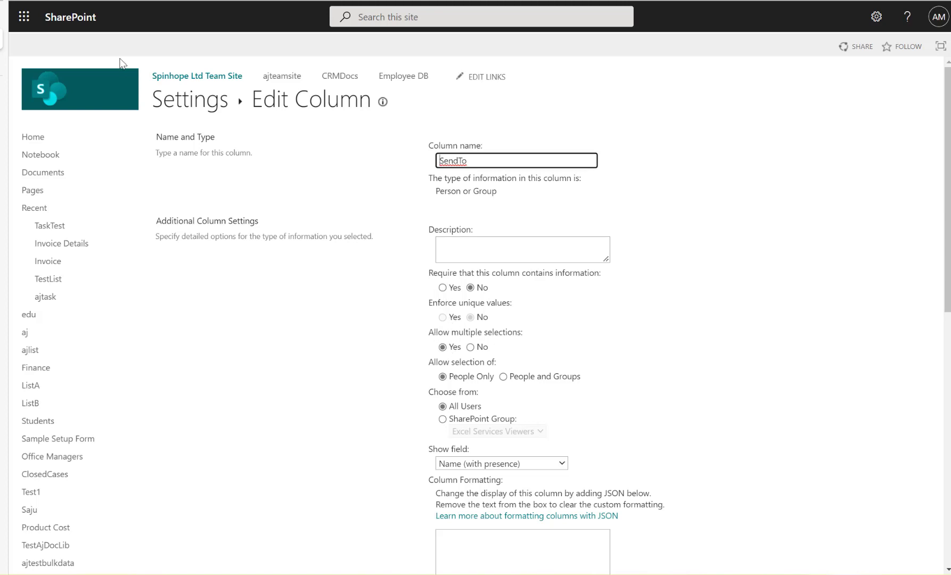
{"action": "left_click", "coordinate": [209, 100]}
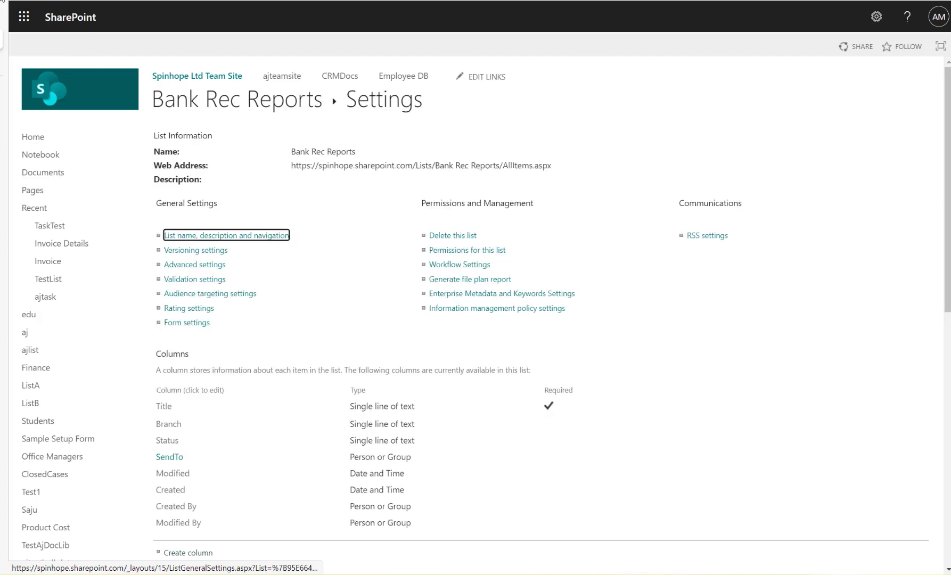
- Edit the ALLENTOWN.xlsx item, pick two people in its SendTo people picker, and save
{"action": "left_click", "coordinate": [298, 100]}
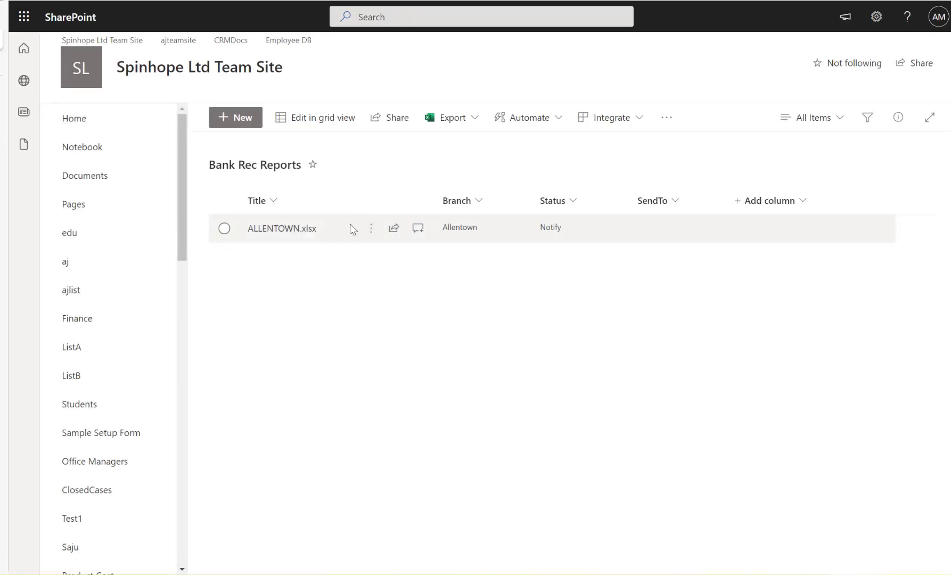
{"action": "left_click", "coordinate": [224, 228]}
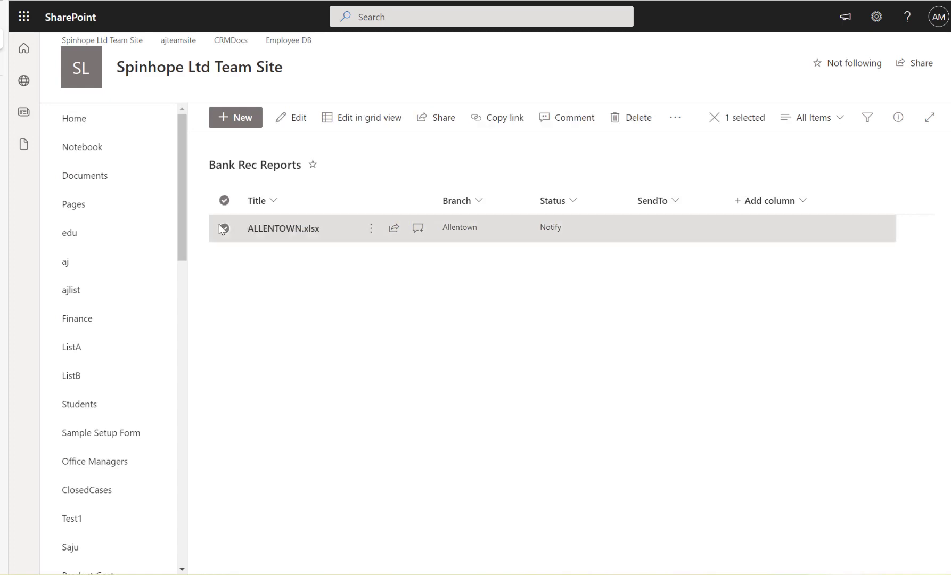
{"action": "left_click", "coordinate": [284, 121]}
{"action": "left_click", "coordinate": [510, 289]}
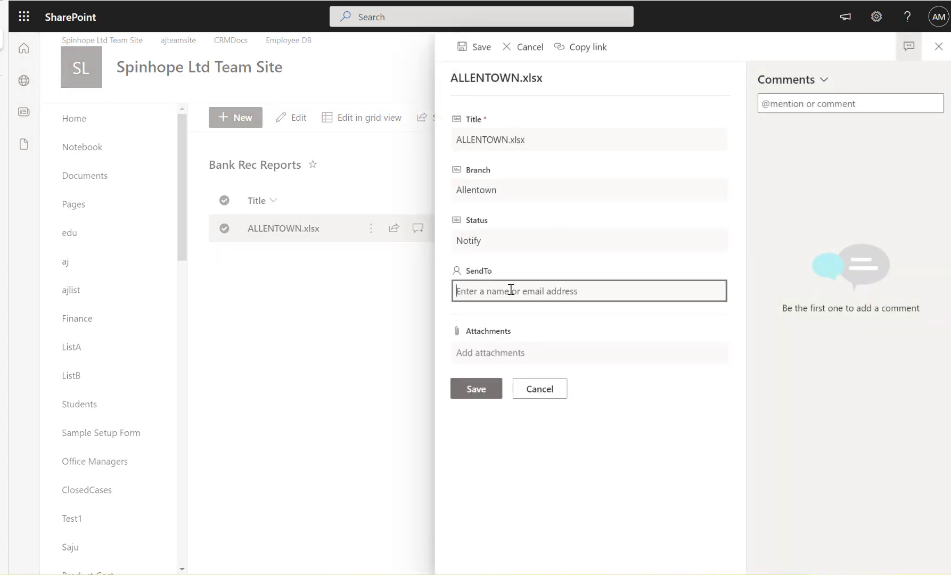
{"action": "type", "text": "ajith"}
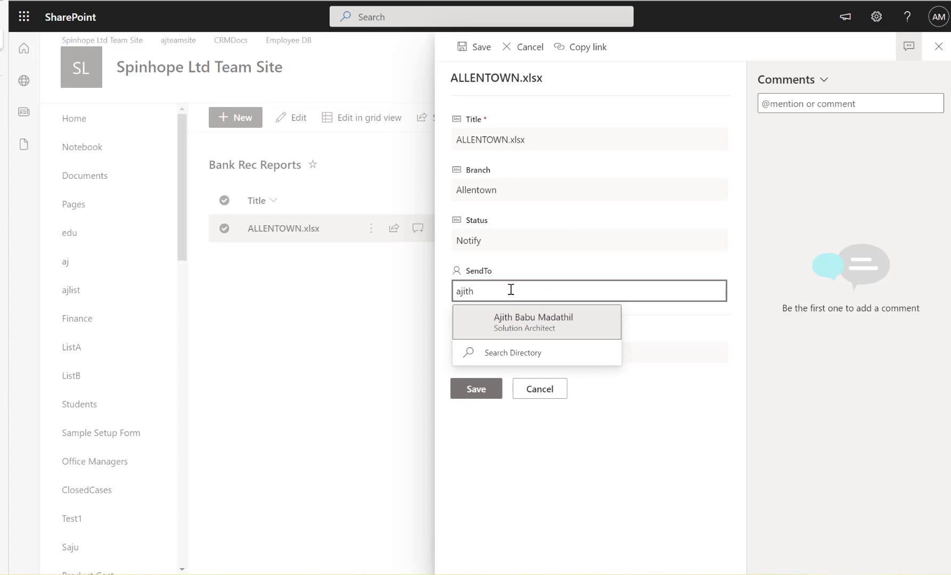
{"action": "left_click", "coordinate": [555, 333]}
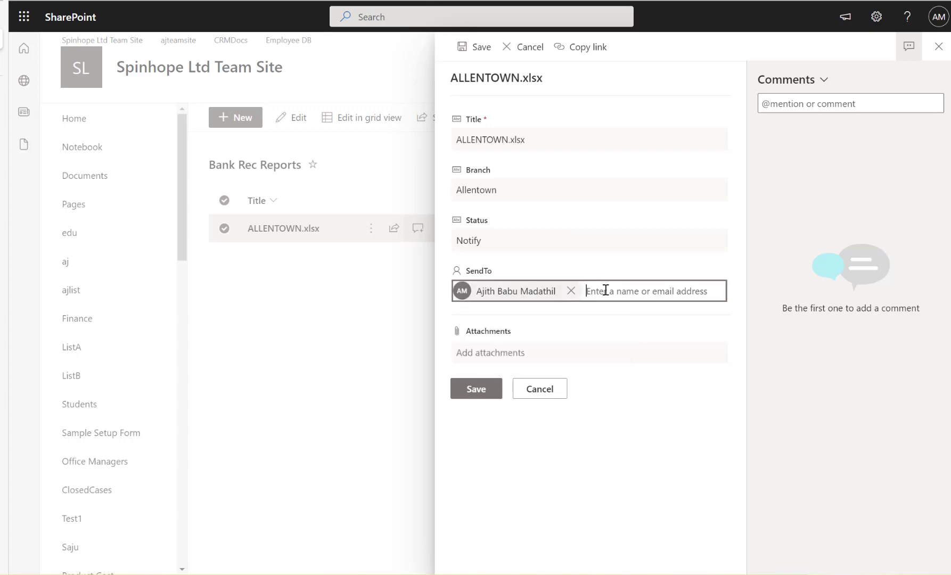
{"action": "type", "text": "raj"}
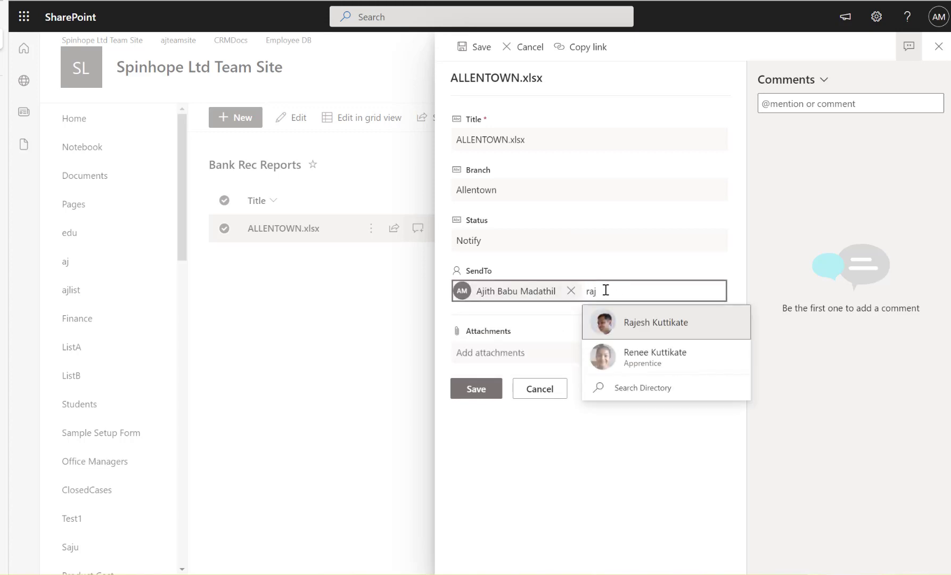
{"action": "left_click", "coordinate": [675, 328]}
{"action": "left_click", "coordinate": [480, 408]}
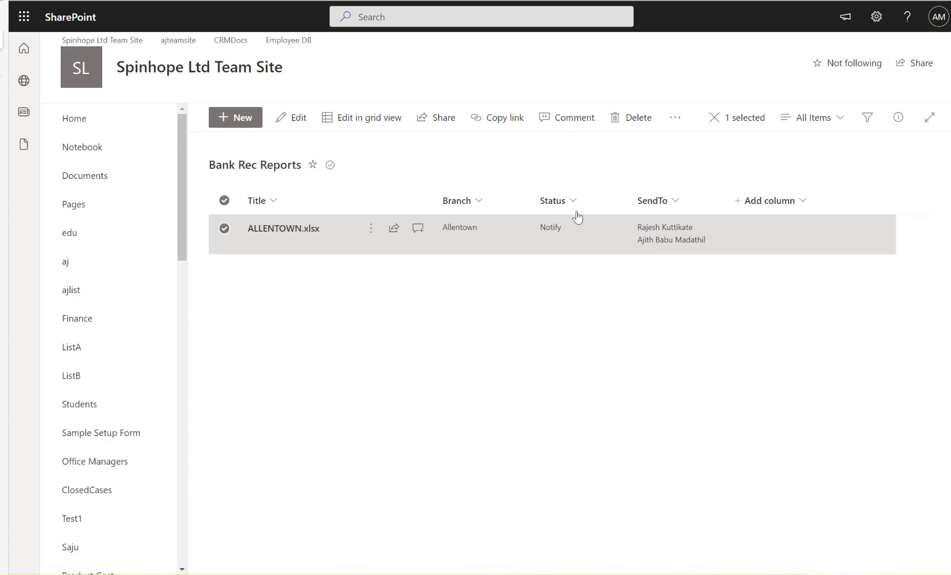
- Create a new instant cloud flow with a Manually trigger a flow trigger
{"action": "left_click", "coordinate": [60, 62]}
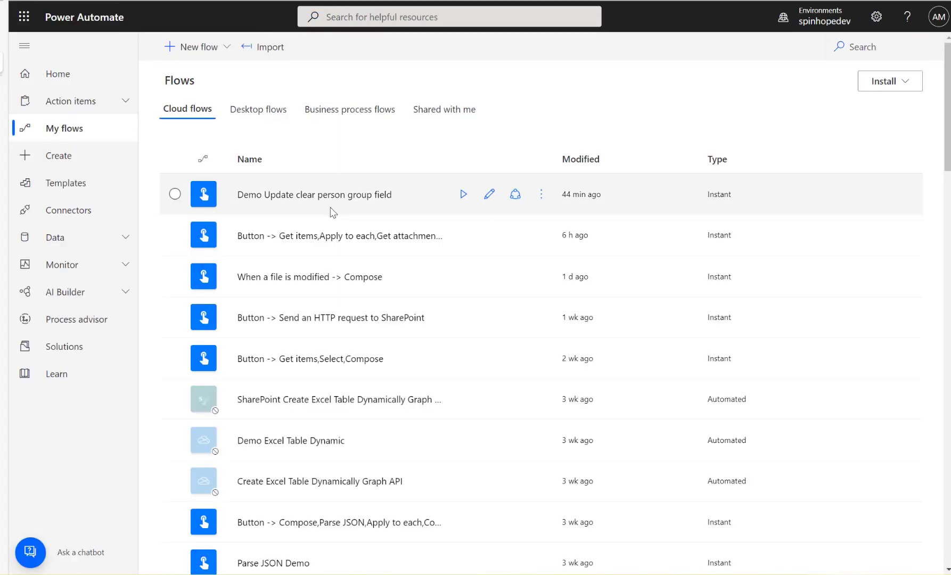
{"action": "left_click", "coordinate": [203, 51]}
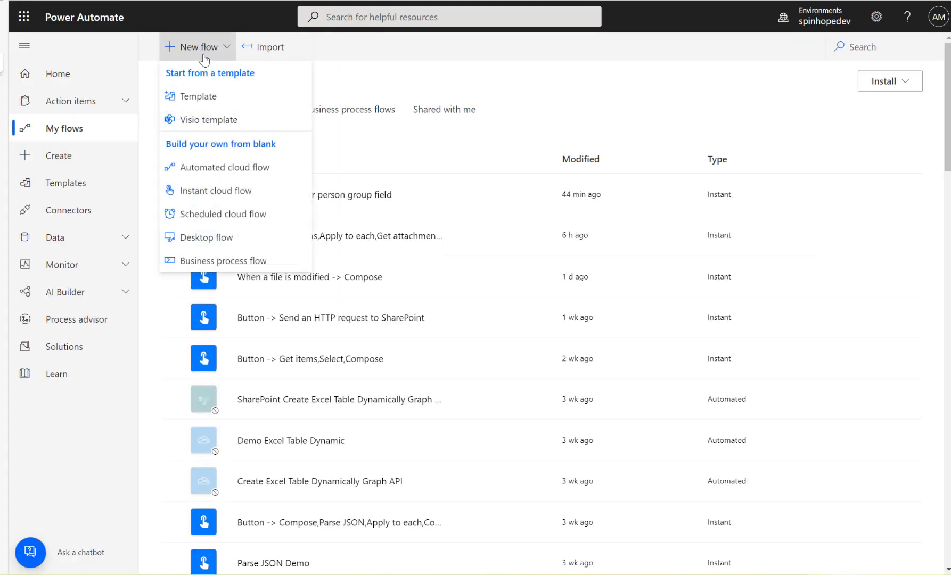
{"action": "left_click", "coordinate": [217, 196]}
{"action": "left_click", "coordinate": [595, 224]}
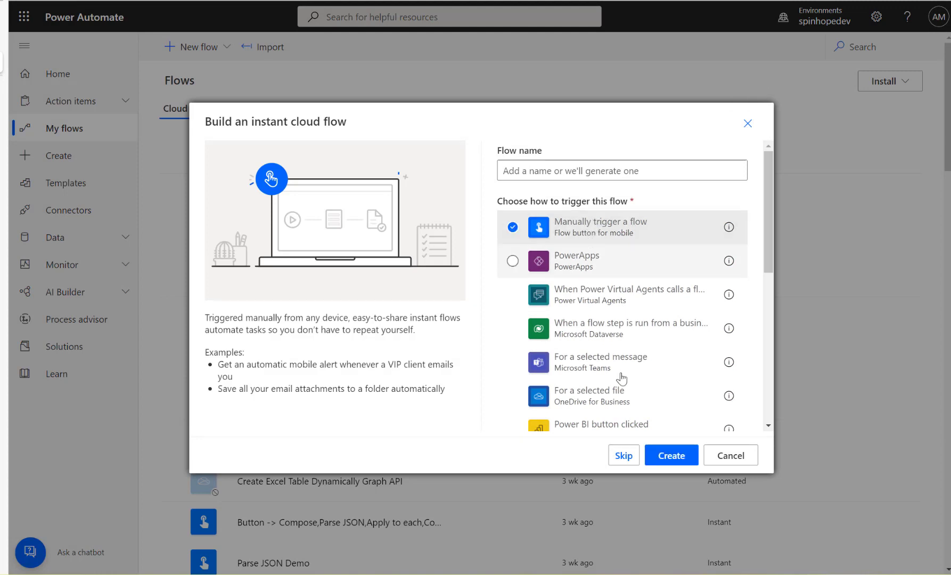
{"action": "left_click", "coordinate": [669, 454]}
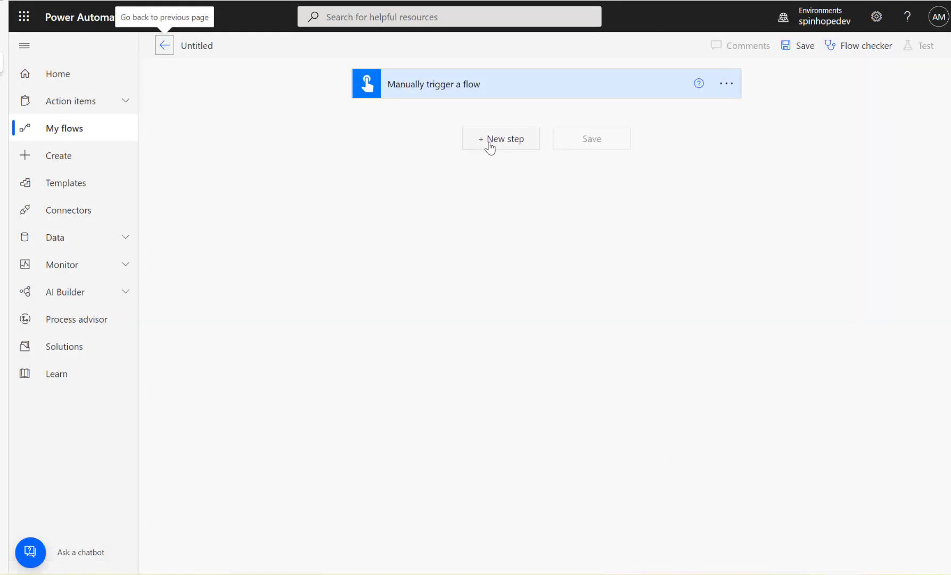
- Add a SharePoint Get items step reading Bank Rec Reports on Spinhope Ltd Team Site
{"action": "left_click", "coordinate": [489, 144]}
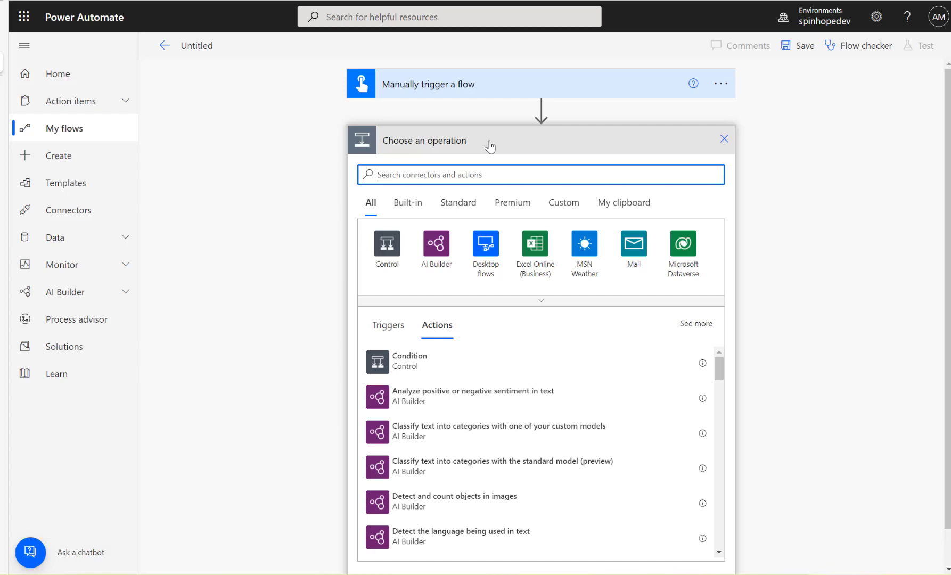
{"action": "type", "text": "sharepoint"}
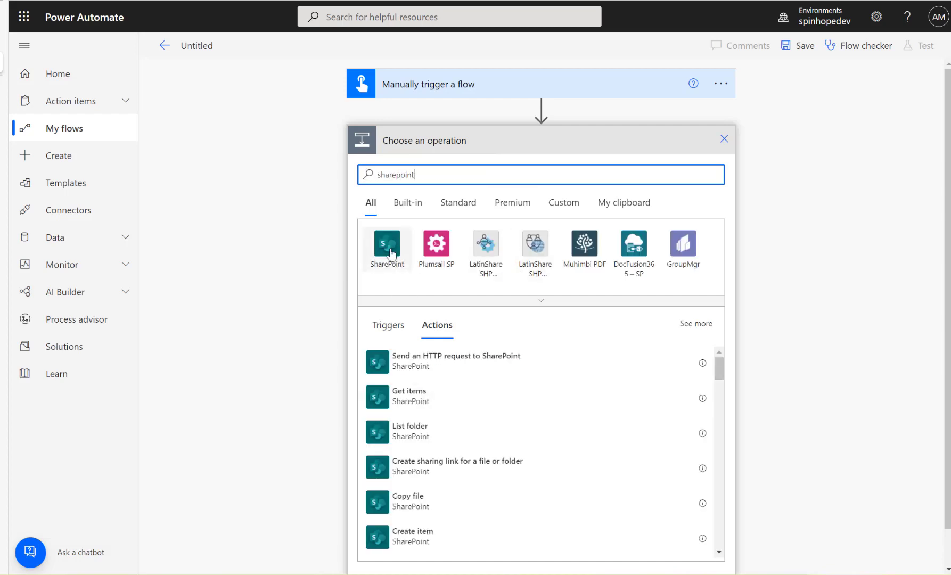
{"action": "left_click", "coordinate": [390, 253]}
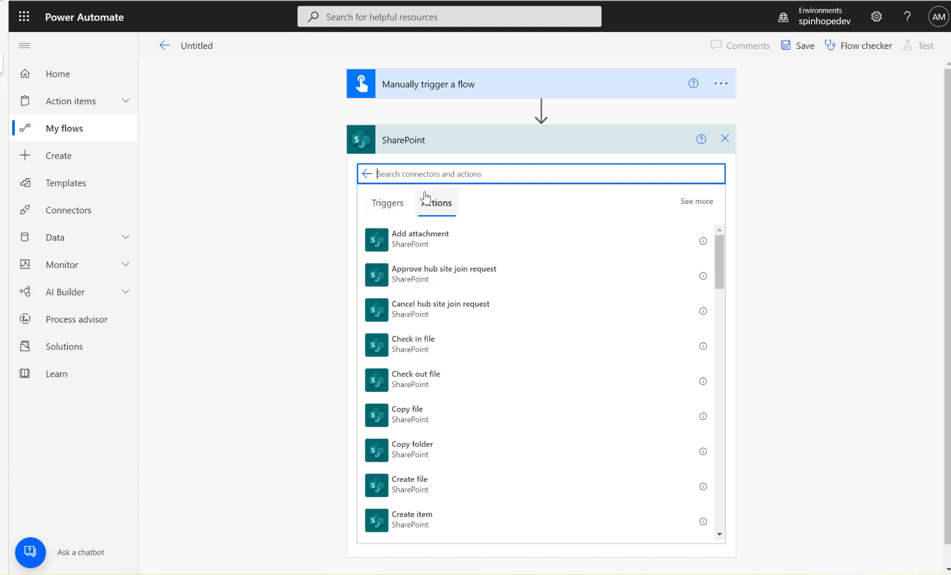
{"action": "type", "text": "get tiems"}
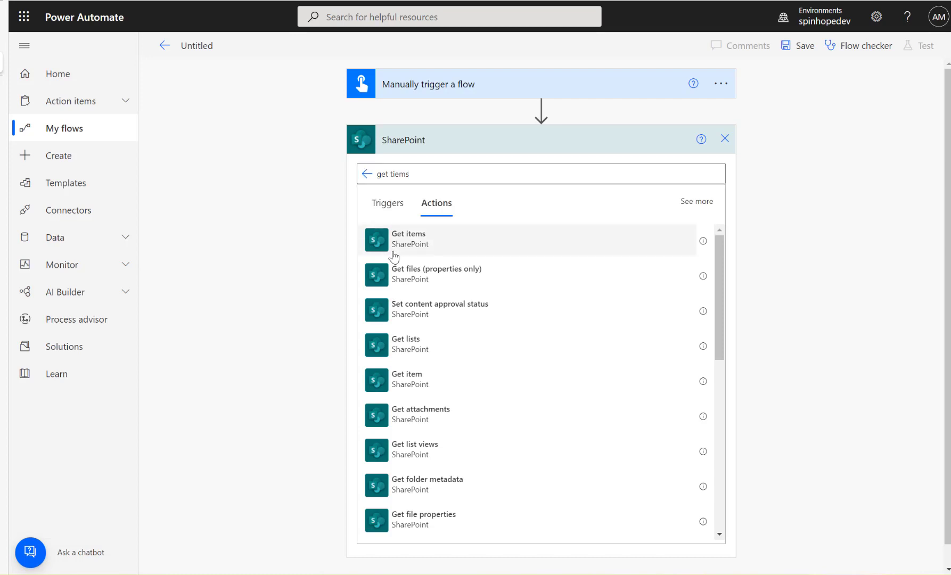
{"action": "left_click", "coordinate": [393, 249]}
{"action": "left_click", "coordinate": [651, 172]}
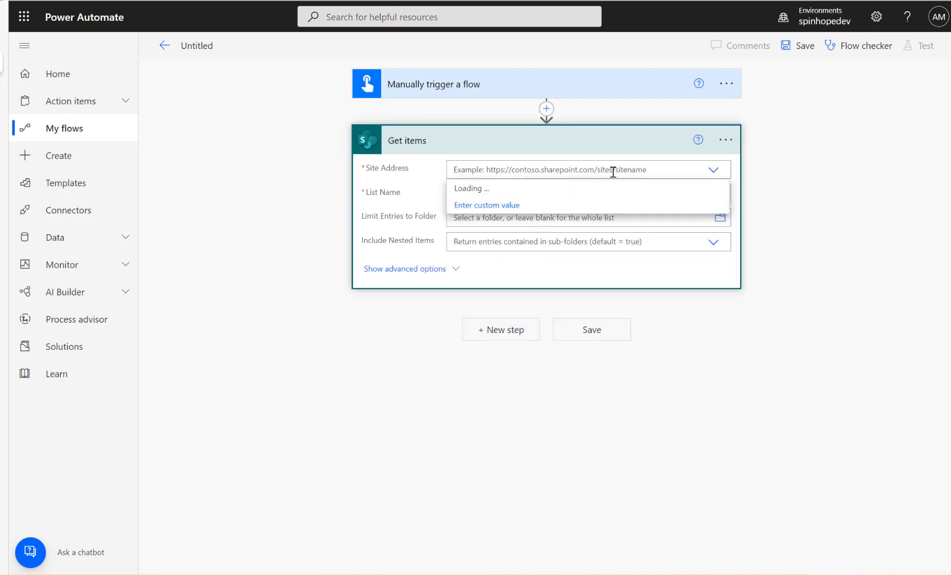
{"action": "left_click", "coordinate": [554, 340]}
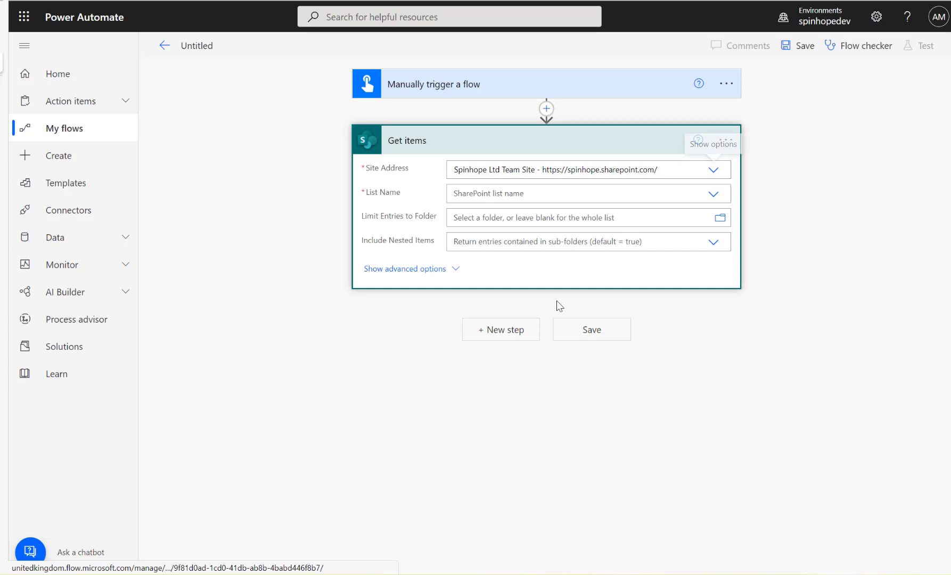
{"action": "left_click", "coordinate": [552, 189]}
{"action": "type", "text": "bank"}
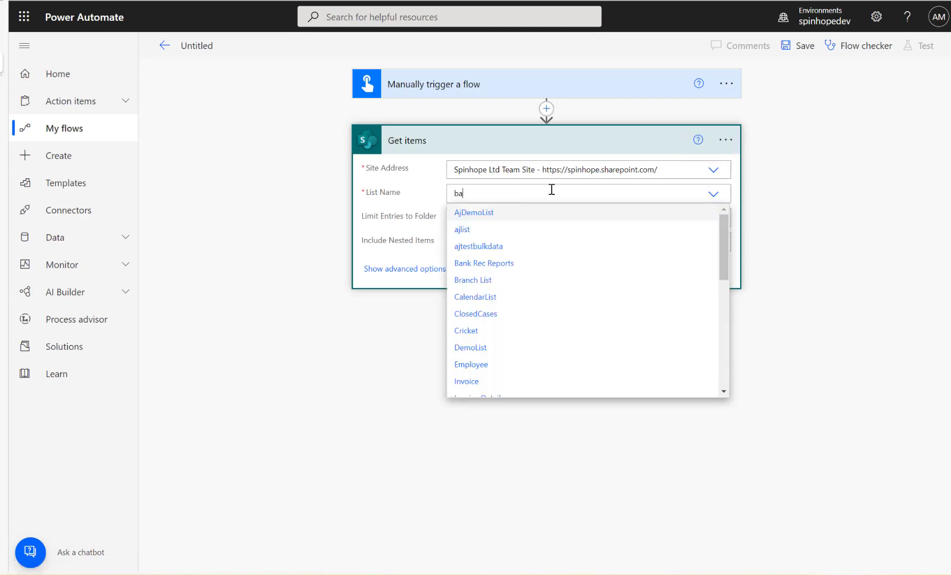
{"action": "left_click", "coordinate": [519, 213]}
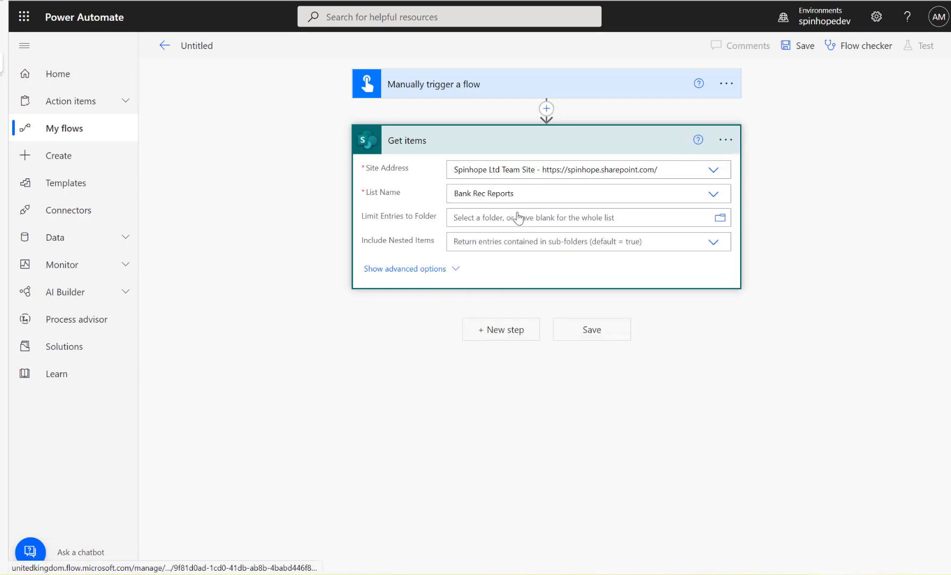
- Add a Compose step with the item ID, which wraps it in an Apply to each loop
{"action": "left_click", "coordinate": [483, 329]}
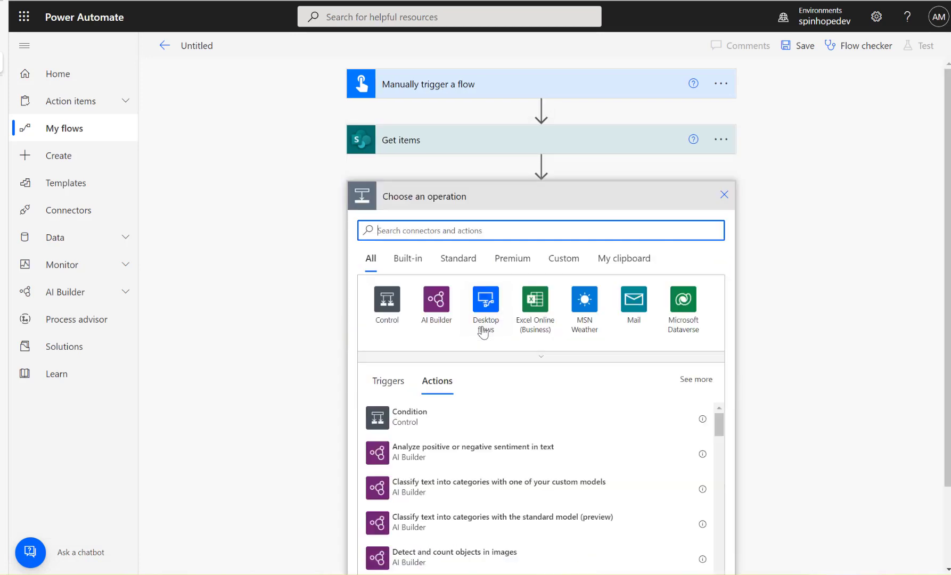
{"action": "type", "text": "compose"}
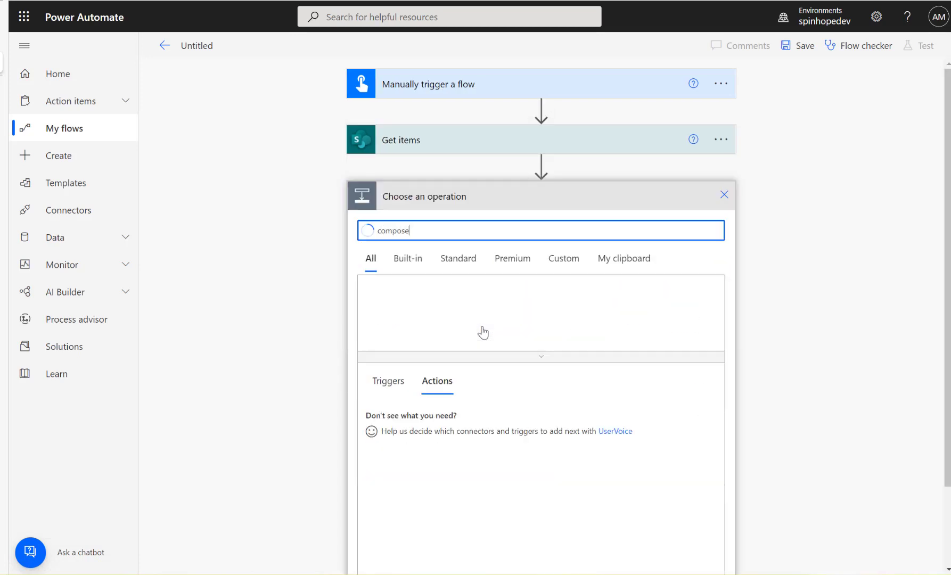
{"action": "left_click", "coordinate": [417, 419]}
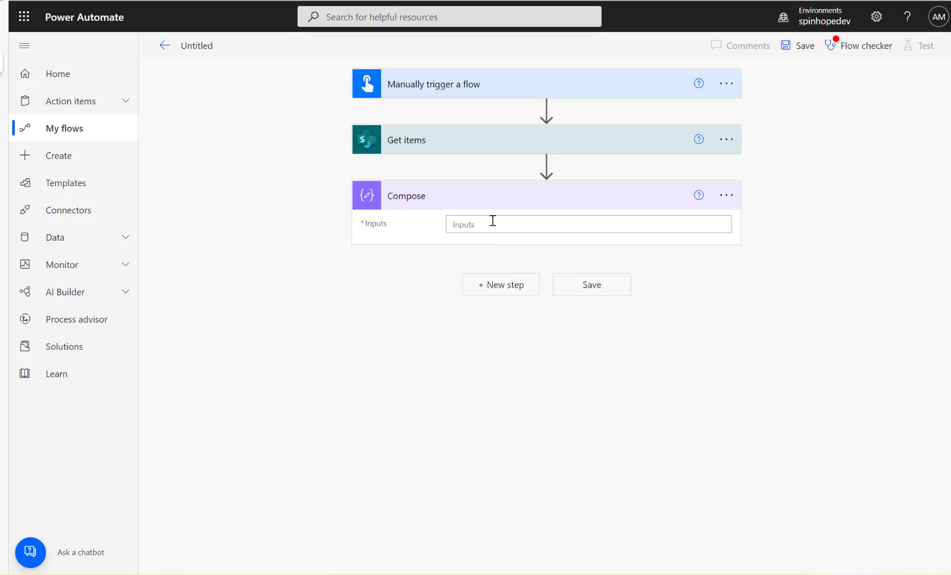
{"action": "left_click", "coordinate": [492, 220]}
{"action": "left_click", "coordinate": [799, 274]}
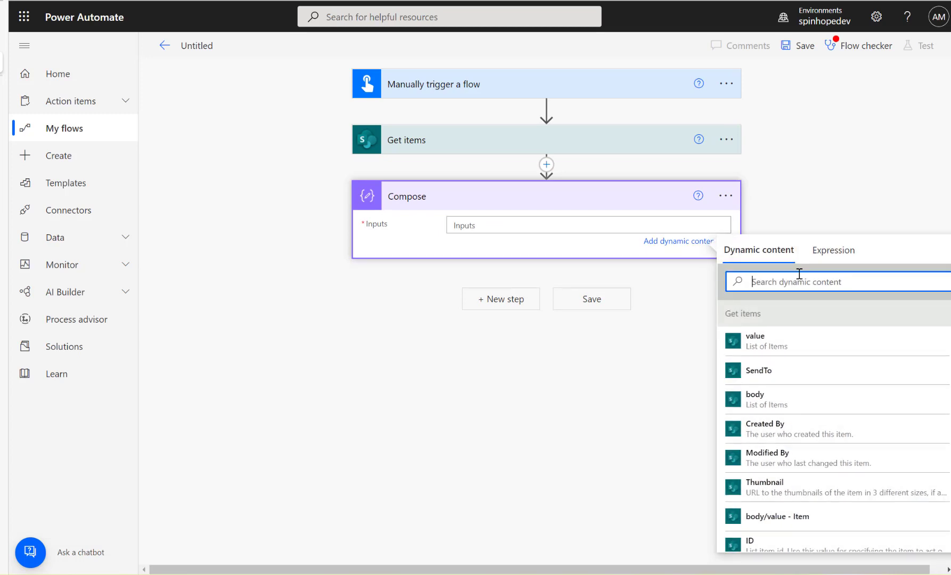
{"action": "type", "text": "id"}
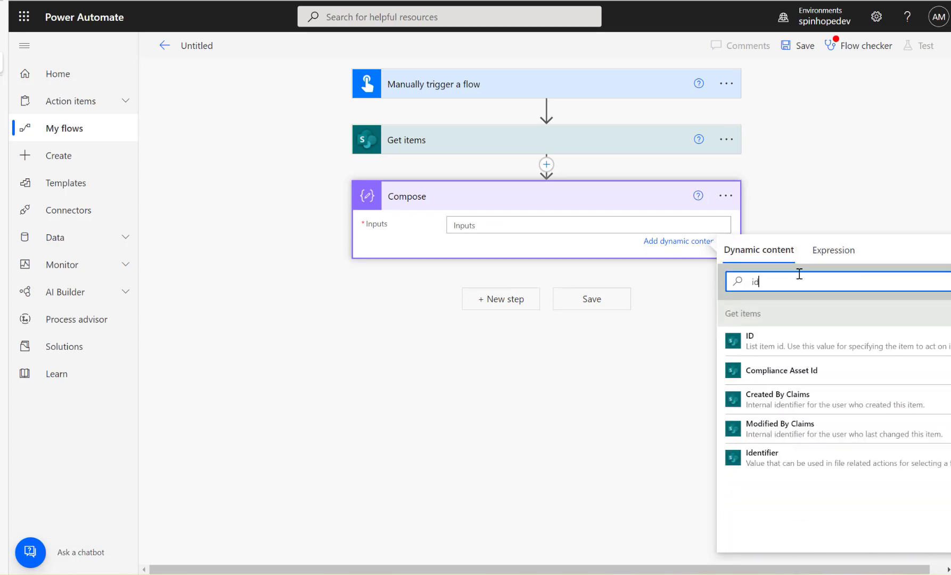
{"action": "left_click", "coordinate": [778, 351]}
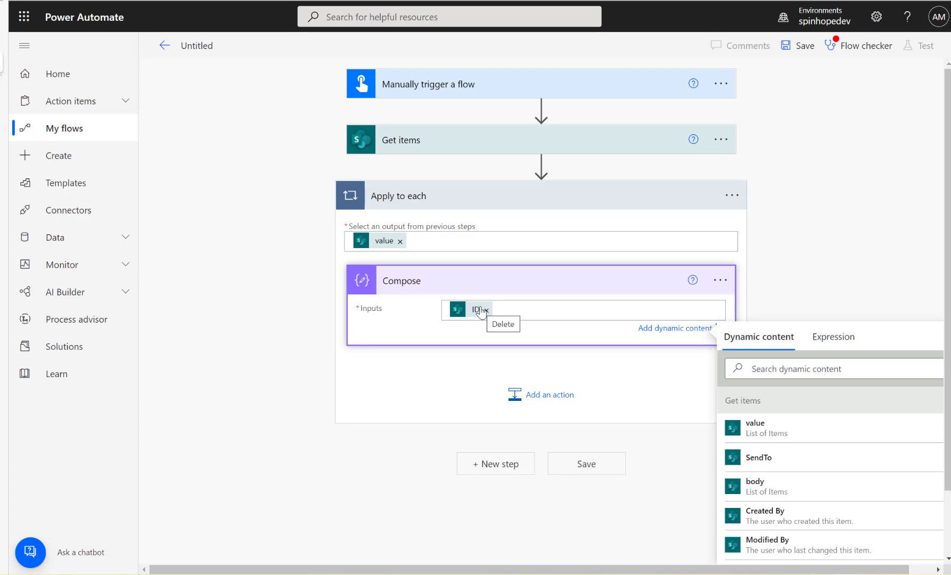
{"action": "left_click", "coordinate": [548, 407]}
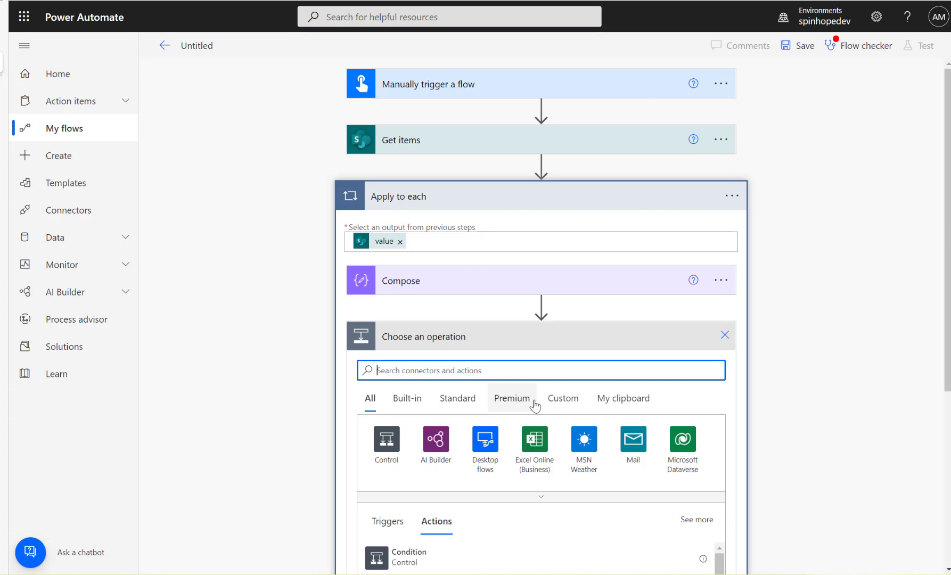
- Add a Send an HTTP request to SharePoint action on Spinhope Ltd Team Site with method POST
{"action": "type", "text": "send"}
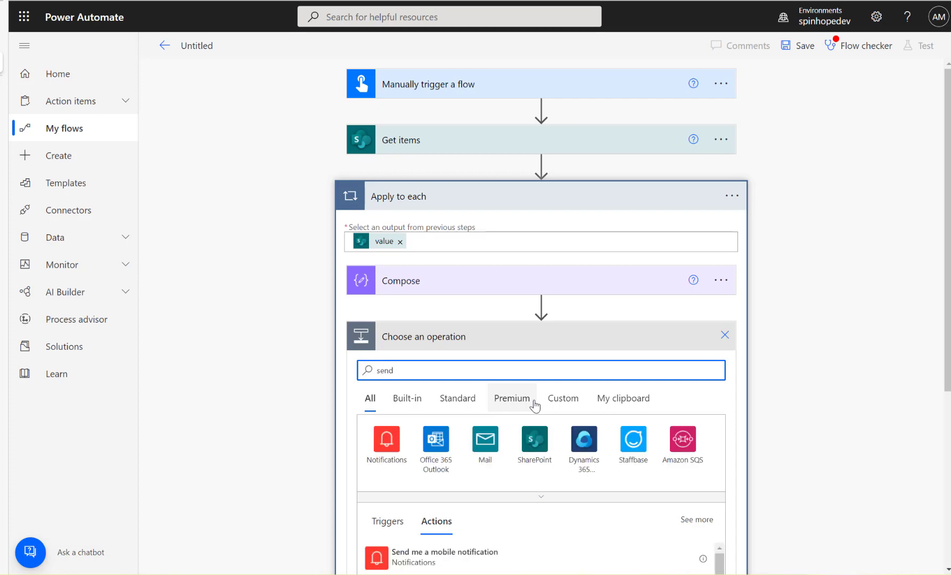
{"action": "type", "text": " http"}
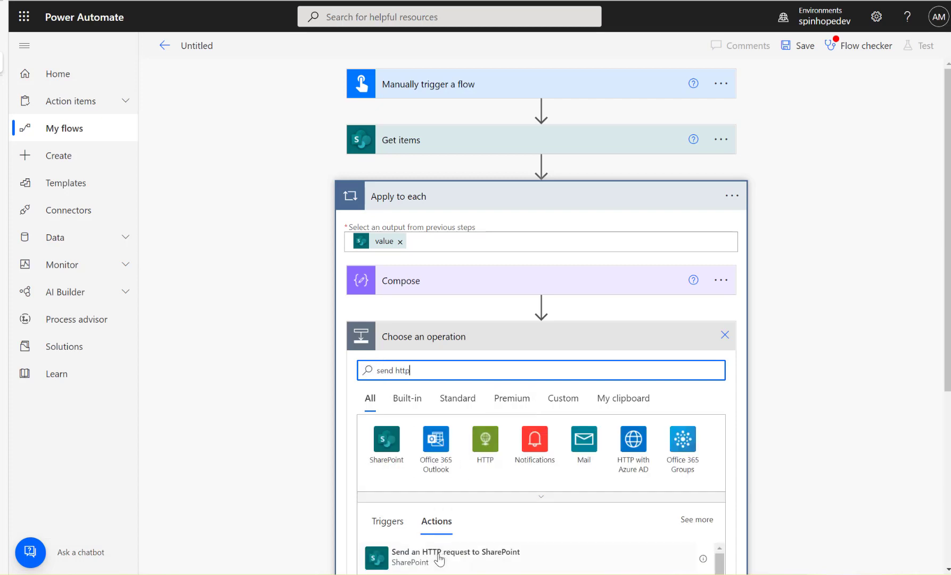
{"action": "left_click", "coordinate": [439, 559]}
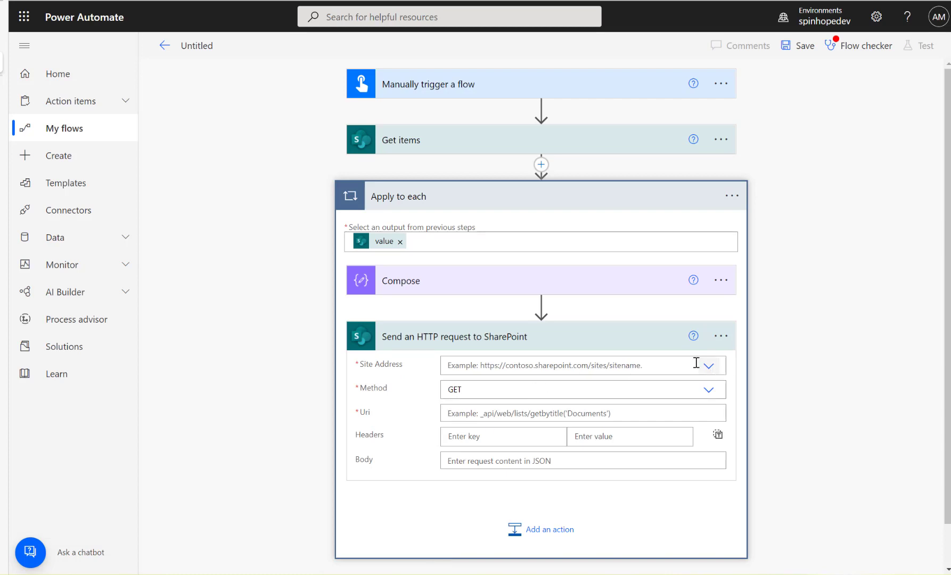
{"action": "left_click", "coordinate": [708, 366]}
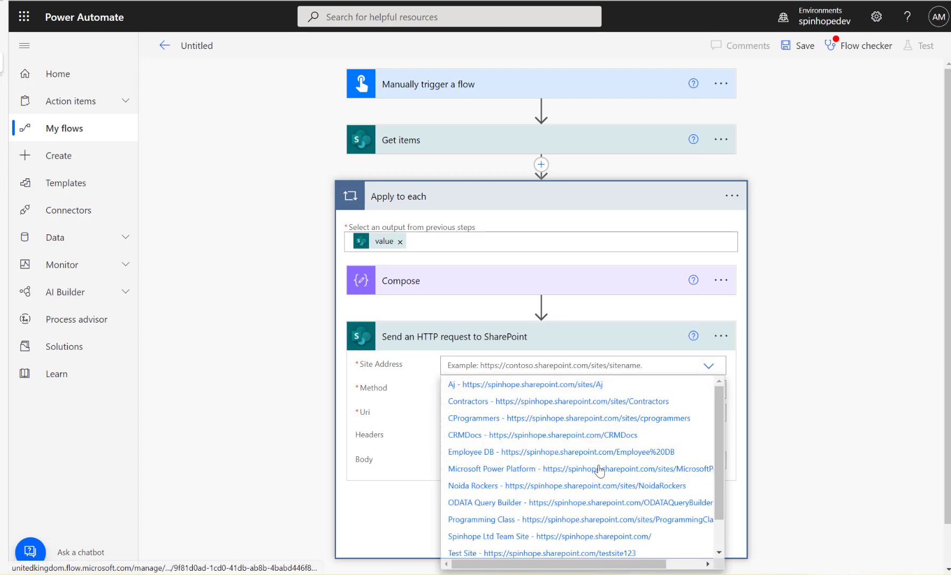
{"action": "left_click", "coordinate": [609, 537]}
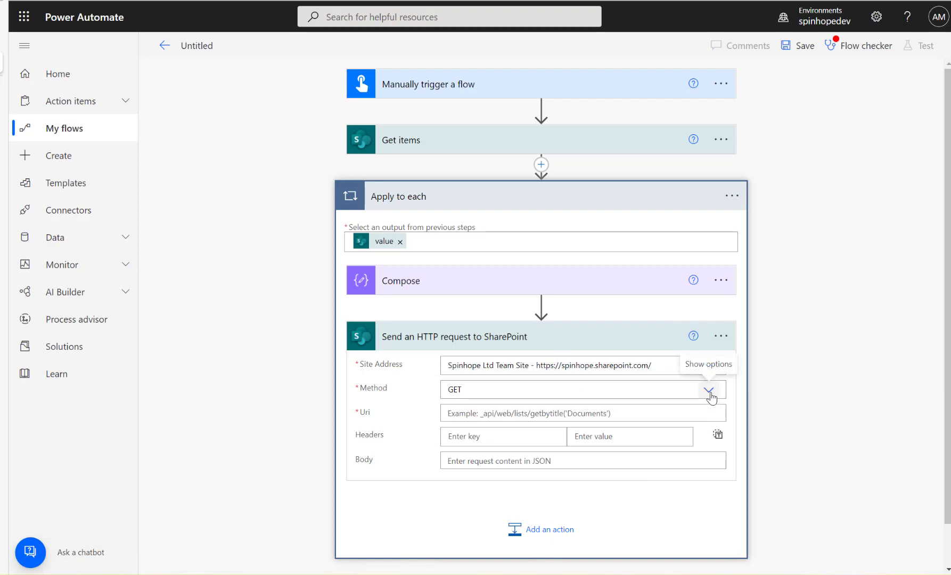
{"action": "left_click", "coordinate": [709, 391]}
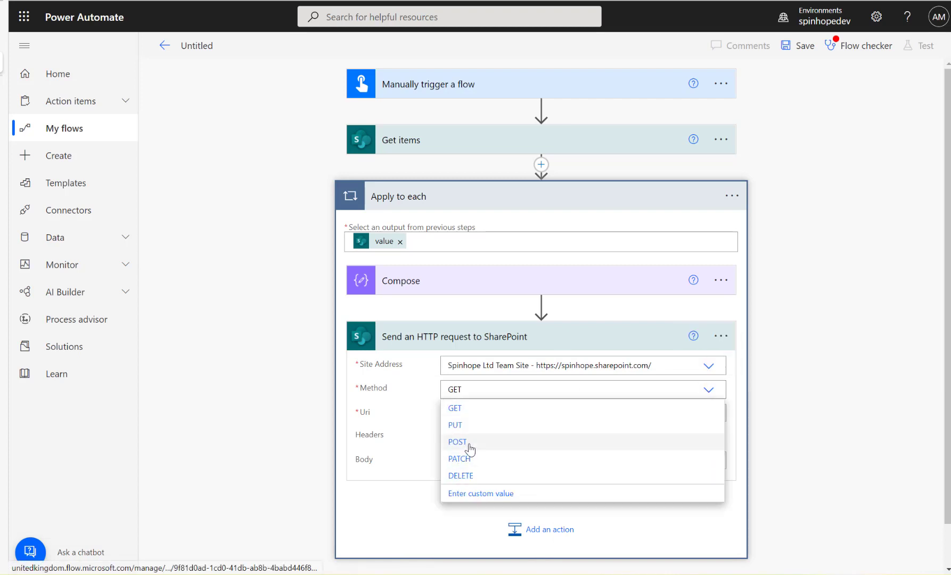
{"action": "left_click", "coordinate": [458, 442]}
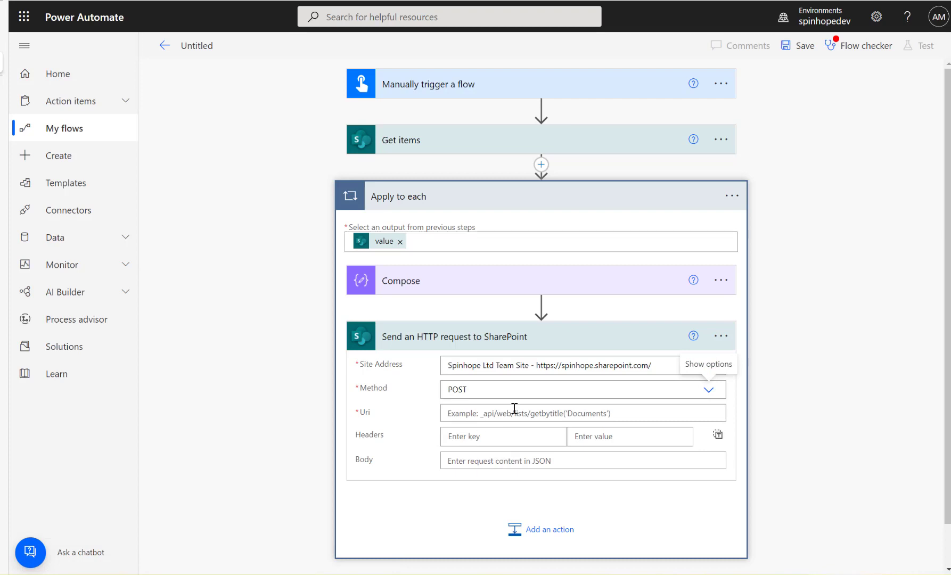
- Set the request Uri to _api/web/lists/getbytitle('Bank Rec Reports')/Items/
{"action": "left_click", "coordinate": [495, 409]}
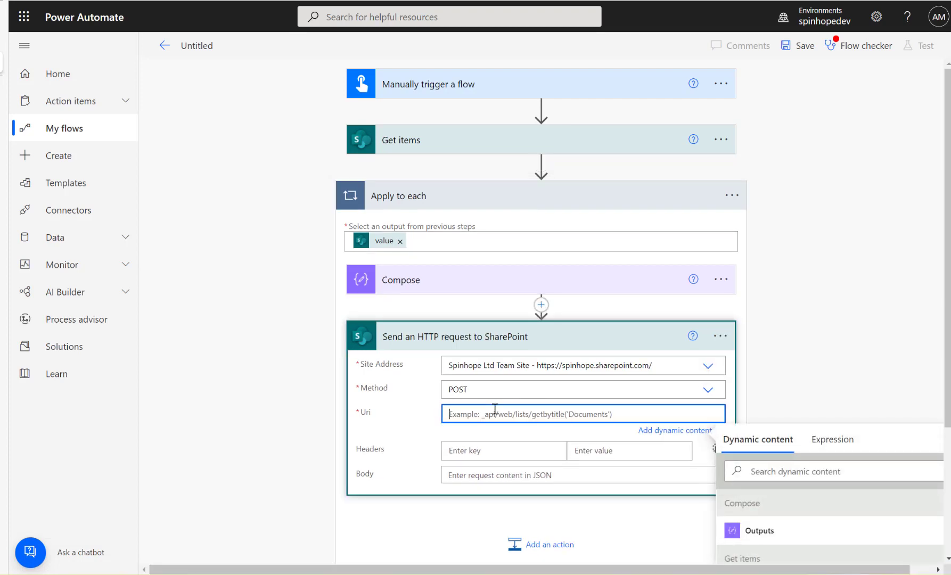
{"action": "type", "text": "_a"}
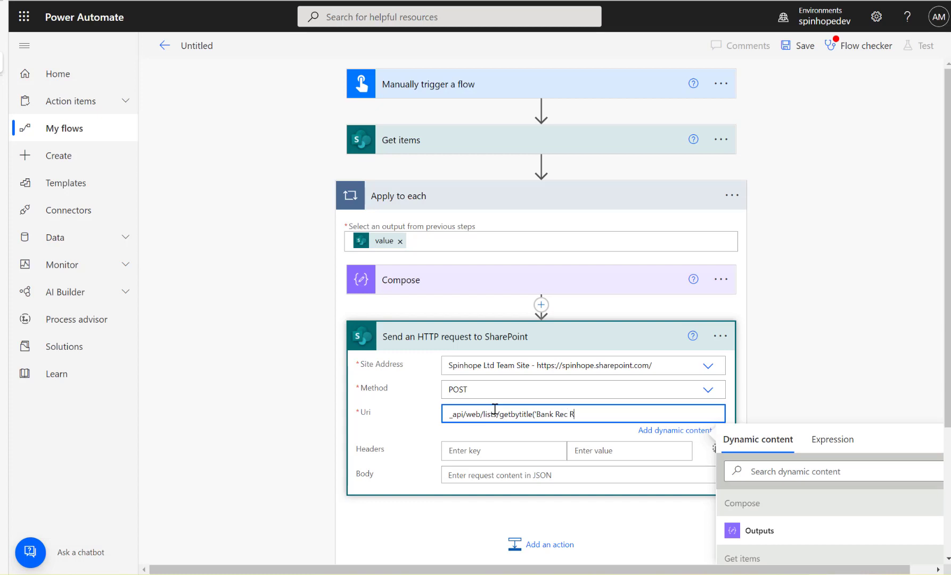
{"action": "type", "text": "ports')/Items/"}
{"action": "left_click", "coordinate": [783, 472]}
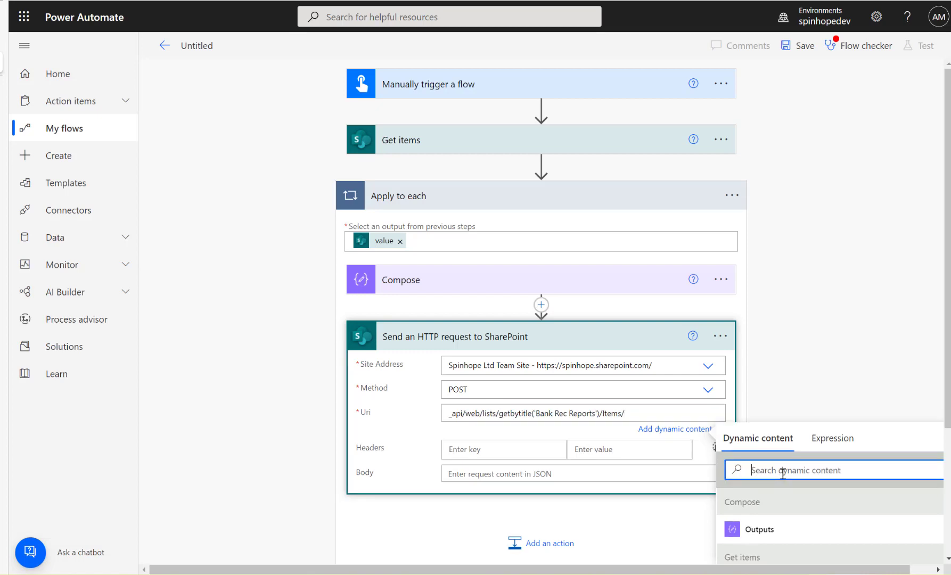
- Append the item ID dynamic content to the end of the request Uri
{"action": "left_click", "coordinate": [435, 287]}
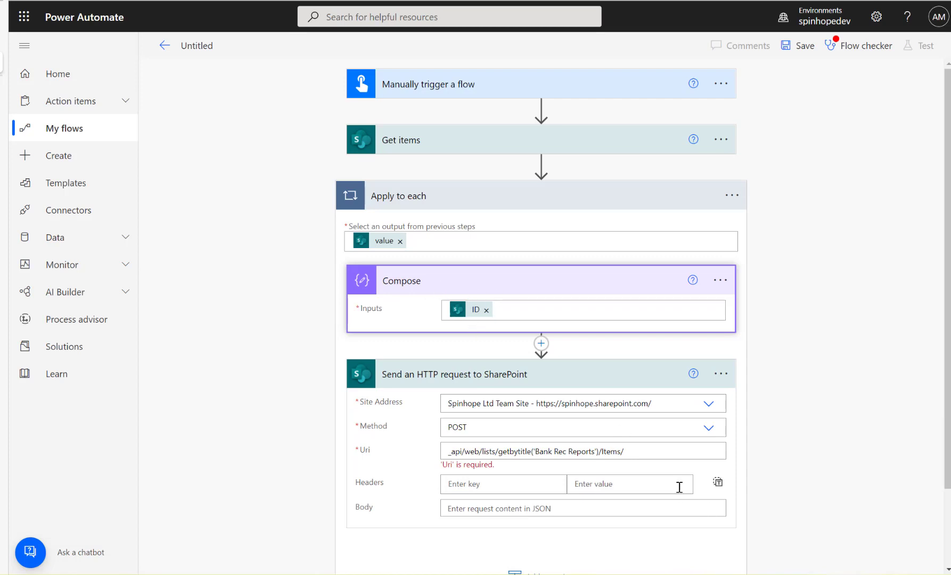
{"action": "left_click", "coordinate": [654, 452]}
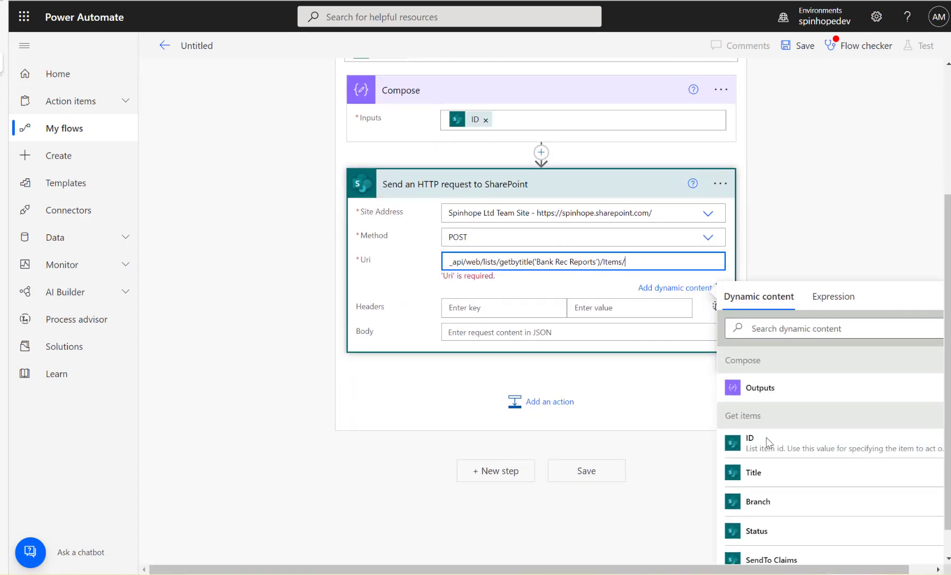
{"action": "left_click", "coordinate": [768, 442]}
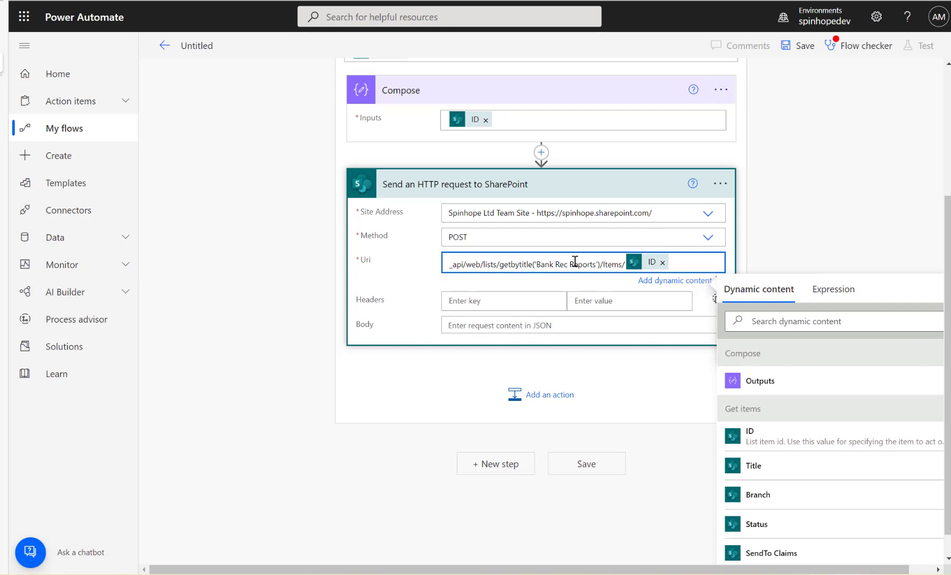
- Delete the Compose step from the Apply to each loop
{"action": "left_click", "coordinate": [722, 90]}
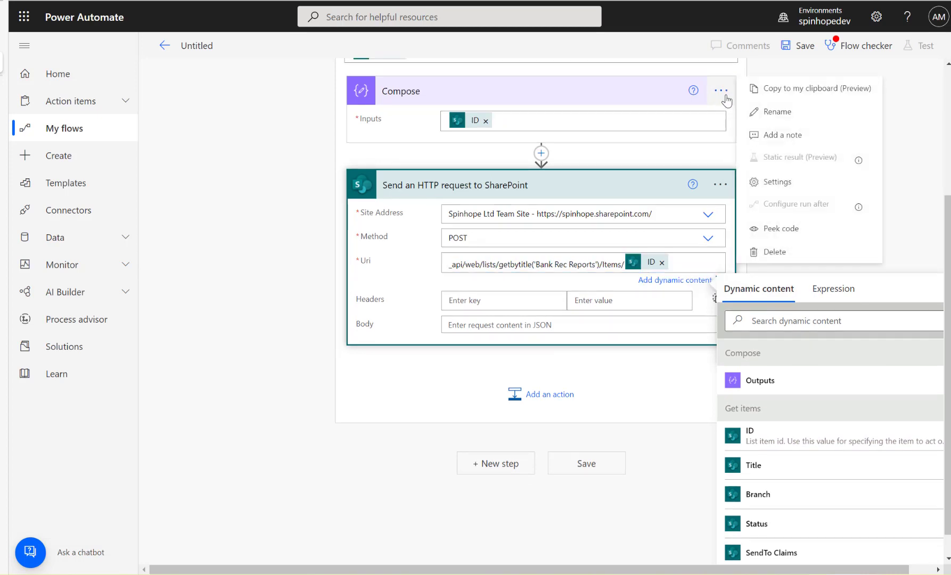
{"action": "left_click", "coordinate": [726, 100]}
{"action": "left_click", "coordinate": [720, 194]}
{"action": "left_click", "coordinate": [784, 363]}
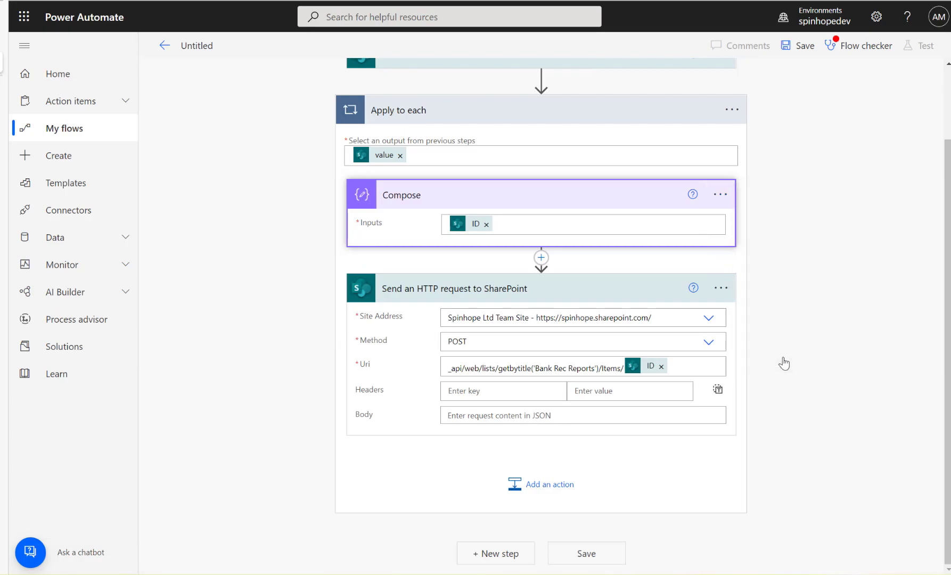
{"action": "left_click", "coordinate": [490, 319]}
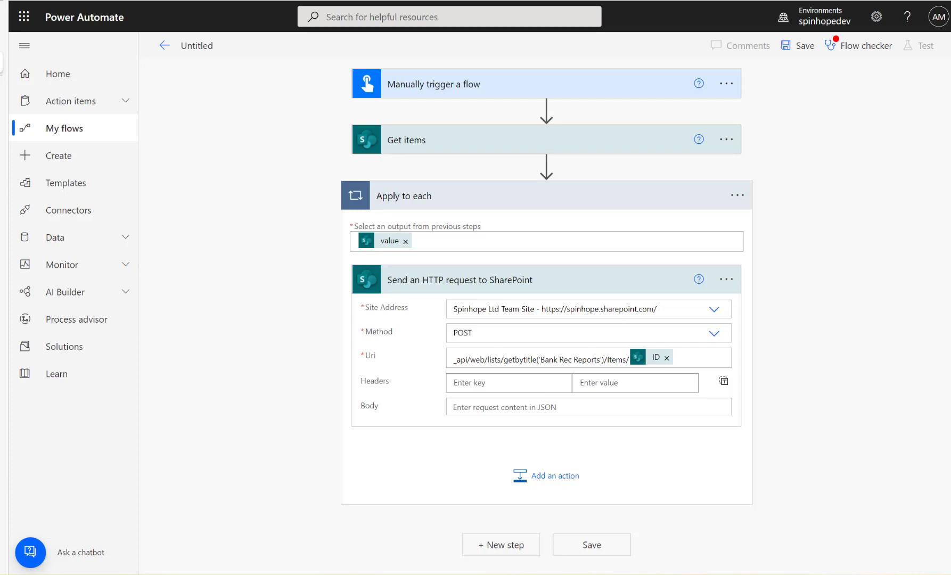
- Paste JSON headers: Accept/Content-Type application/json;odata=verbose, If-Match *, X-HTTP-METHOD MERGE
{"action": "left_click", "coordinate": [724, 381]}
{"action": "left_click", "coordinate": [531, 383]}
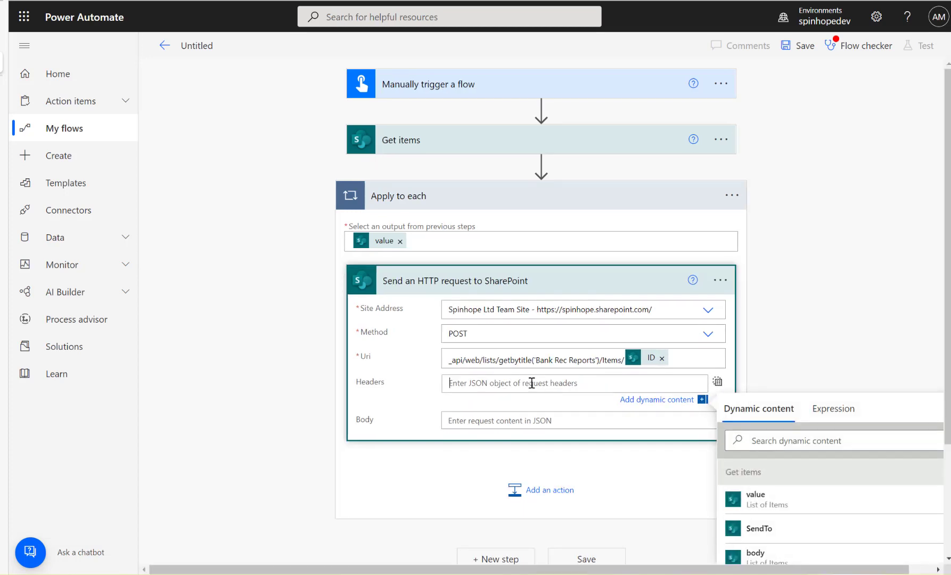
{"action": "type", "text": "{   \"Accept\": \"application/json;odata=verbose\",   \"Content-Type\": \"application/json;odata=verbose\",   \"If-Match\": \"*\",   \"X-HTTP-METHOD\": \"MERGE\" }"}
{"action": "left_click", "coordinate": [717, 382]}
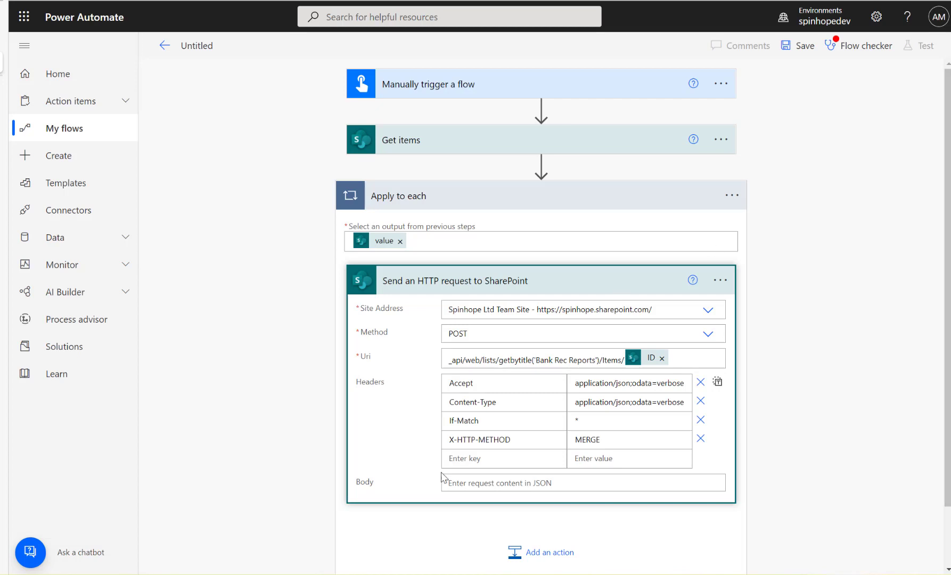
{"action": "left_click", "coordinate": [478, 482]}
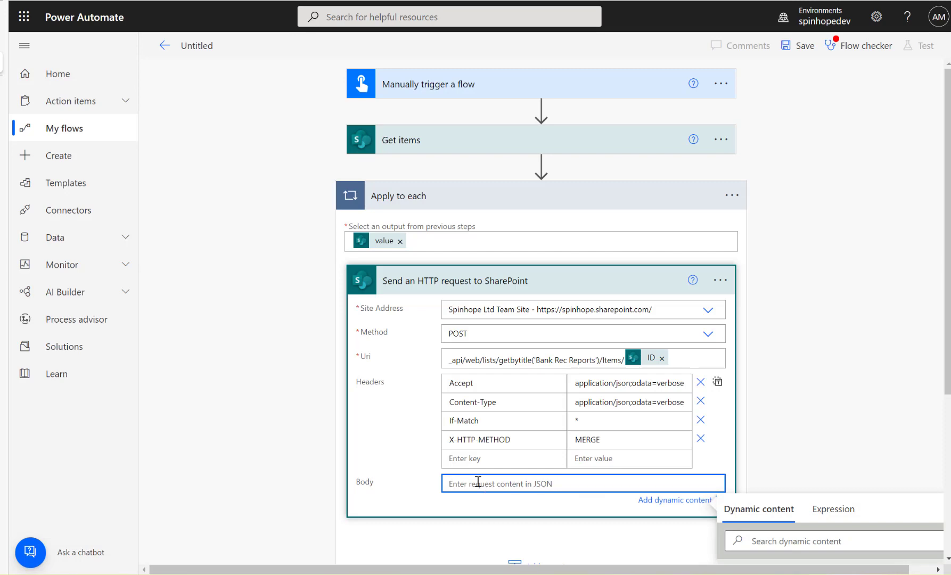
- Paste the JSON body with __metadata list item type and SendToId results [0], fixing the underscores
{"action": "type", "text": "{ '__metadata':{'type':'SP.Data.Bank_x0020_Rec_x0020_ReportsListItem'}, 'SendToId':{'results':[0]} }"}
{"action": "scroll", "coordinate": [281, 420], "scroll_direction": "down", "scroll_amount": 3}
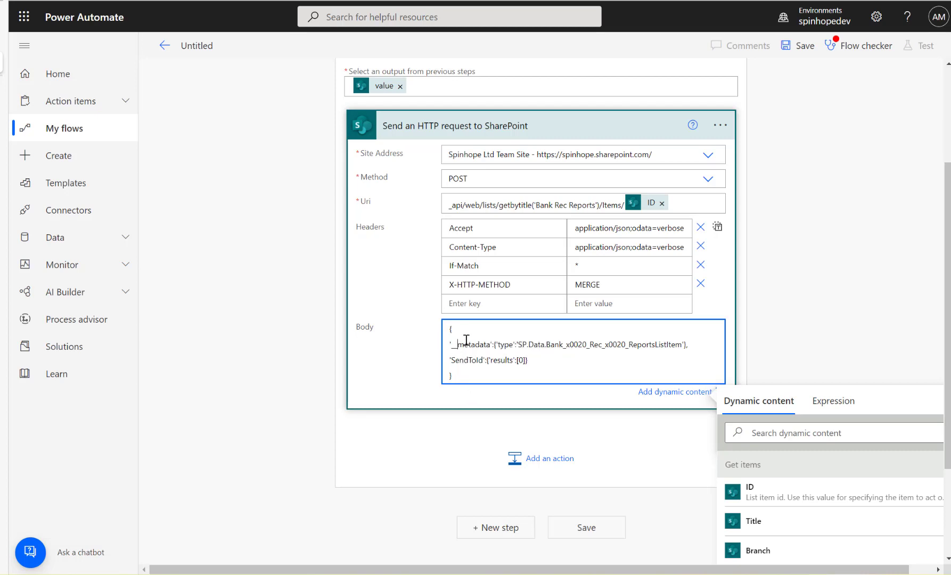
{"action": "key", "text": "BackSpace"}
{"action": "key", "text": "BackSpace"}
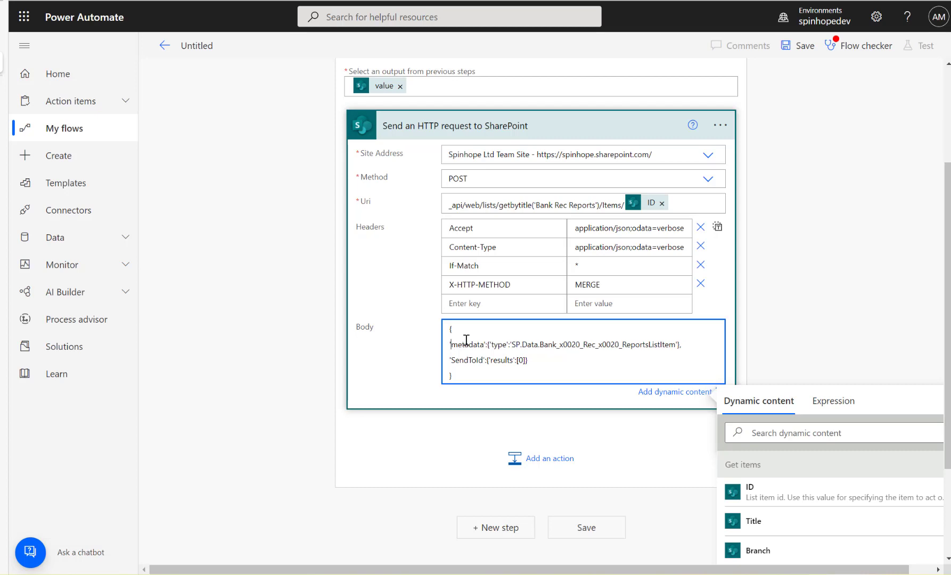
{"action": "type", "text": "__"}
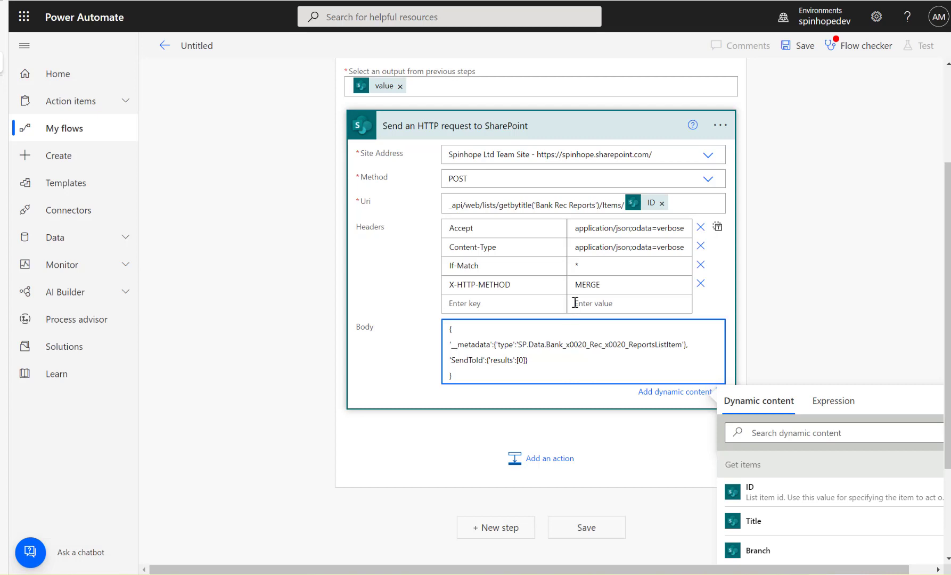
{"action": "key", "text": "alt+Tab"}
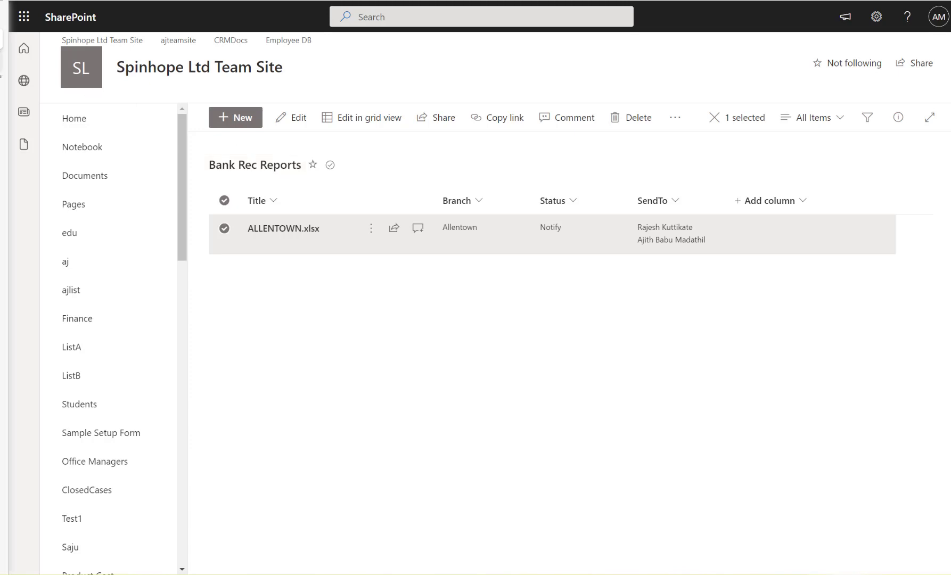
- Check ALLENTOWN.xlsx's SendTo people in SharePoint, then return to the flow editor
{"action": "key", "text": "alt+Tab"}
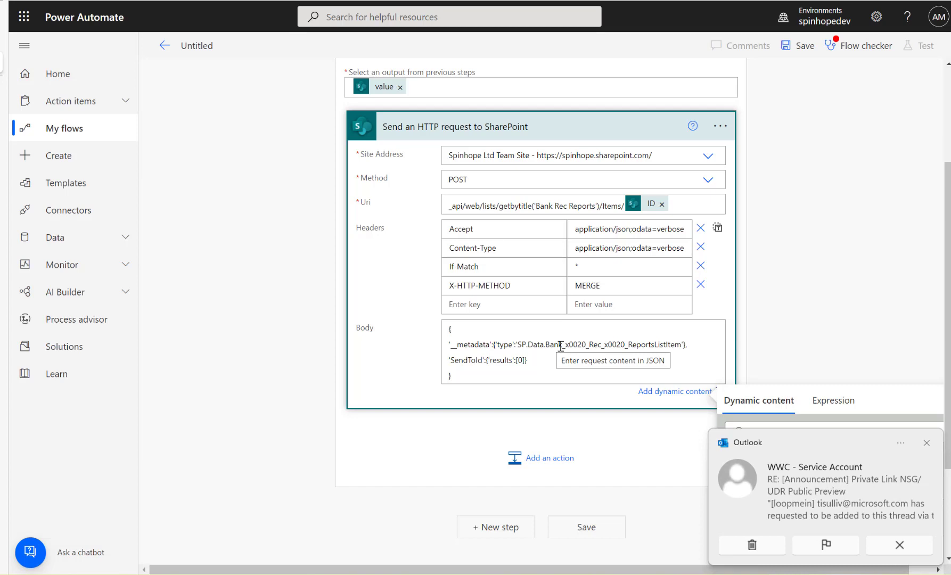
{"action": "left_click", "coordinate": [900, 539]}
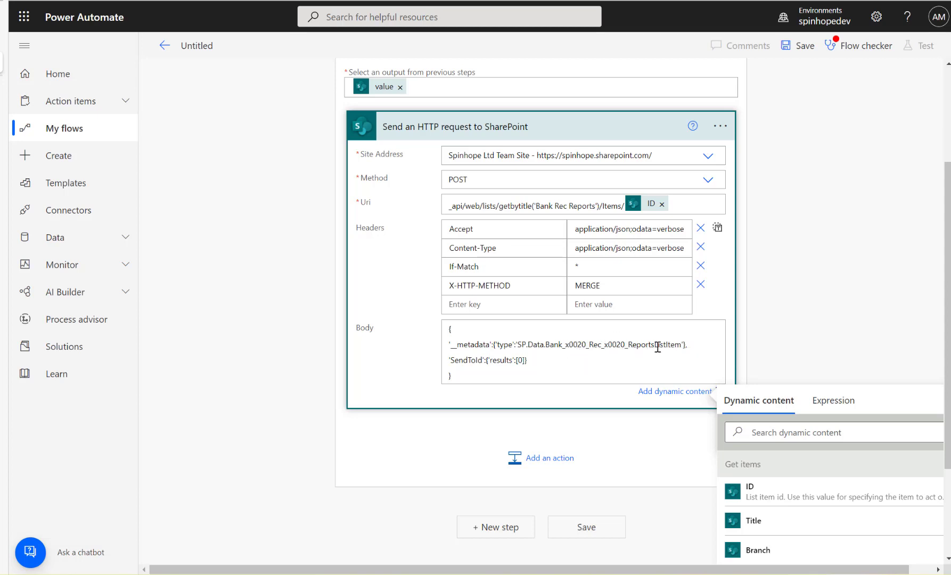
{"action": "left_click_drag", "start_coordinate": [656, 345], "coordinate": [683, 346]}
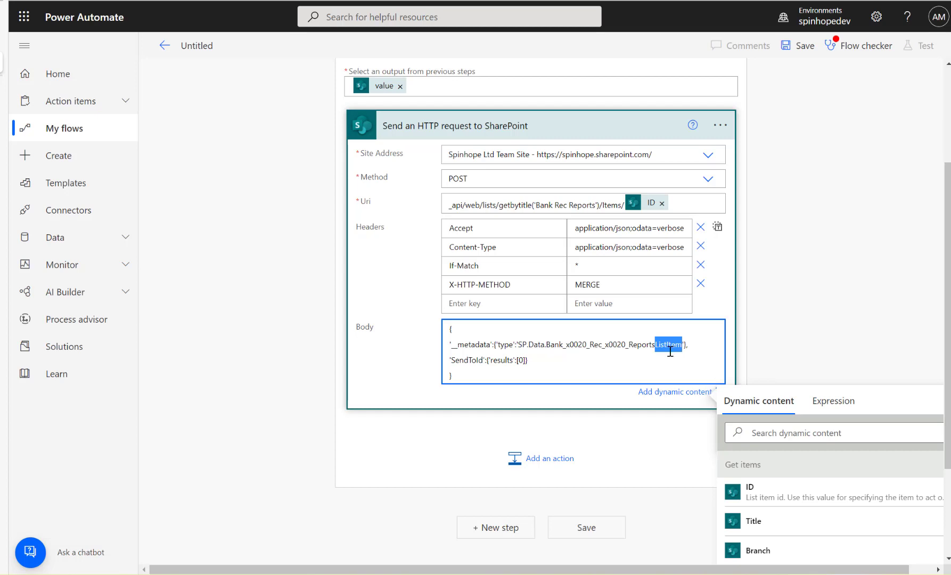
{"action": "left_click", "coordinate": [672, 346]}
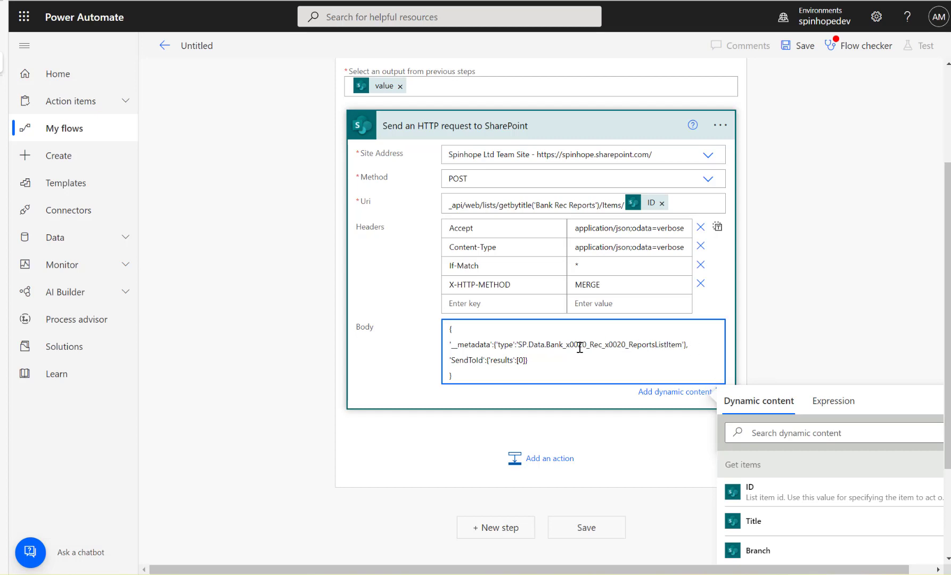
{"action": "left_click_drag", "start_coordinate": [546, 345], "coordinate": [683, 345]}
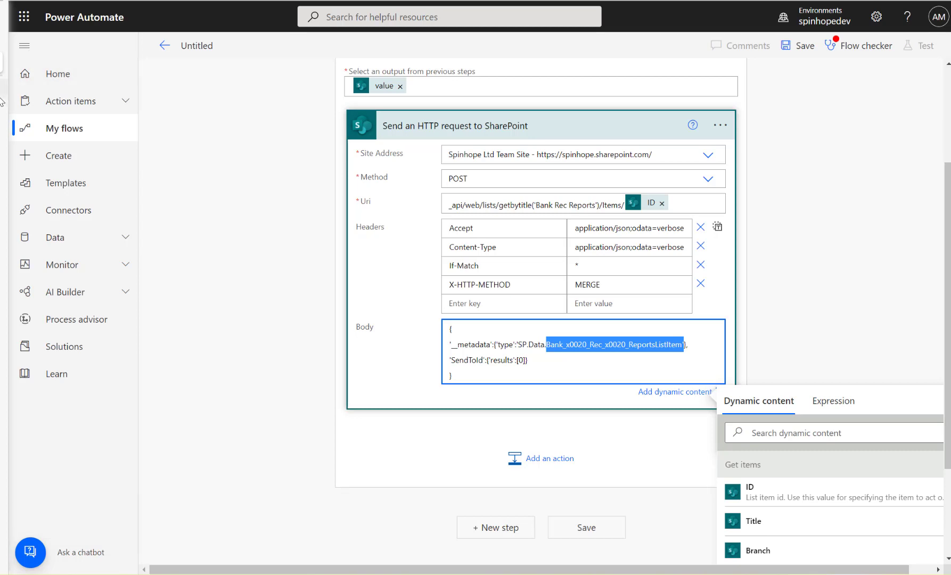
{"action": "left_click", "coordinate": [492, 207]}
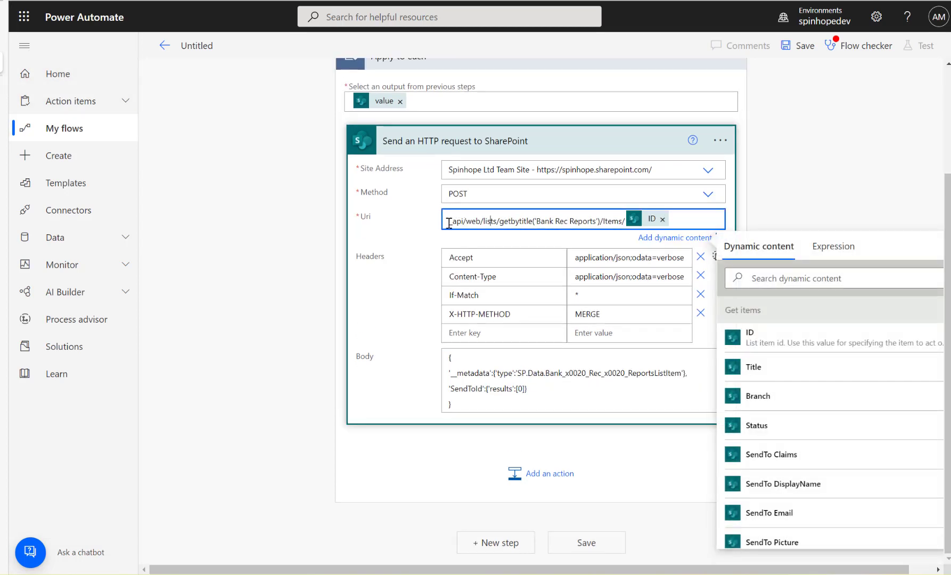
{"action": "left_click_drag", "start_coordinate": [502, 222], "coordinate": [443, 222]}
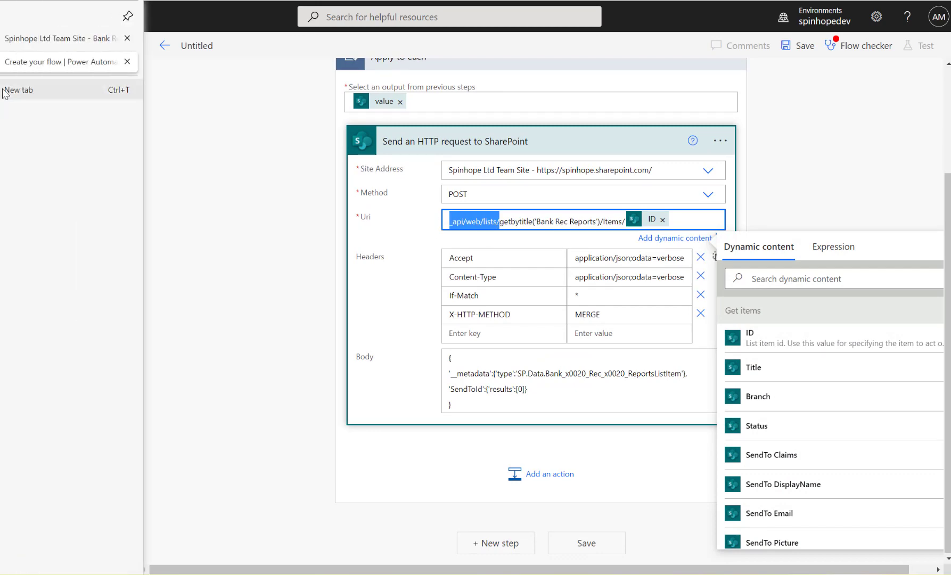
- Load spinhope.sharepoint.com/_api/web/lists/ in a new browser tab
{"action": "key", "text": "ctrl+t"}
{"action": "type", "text": "spint"}
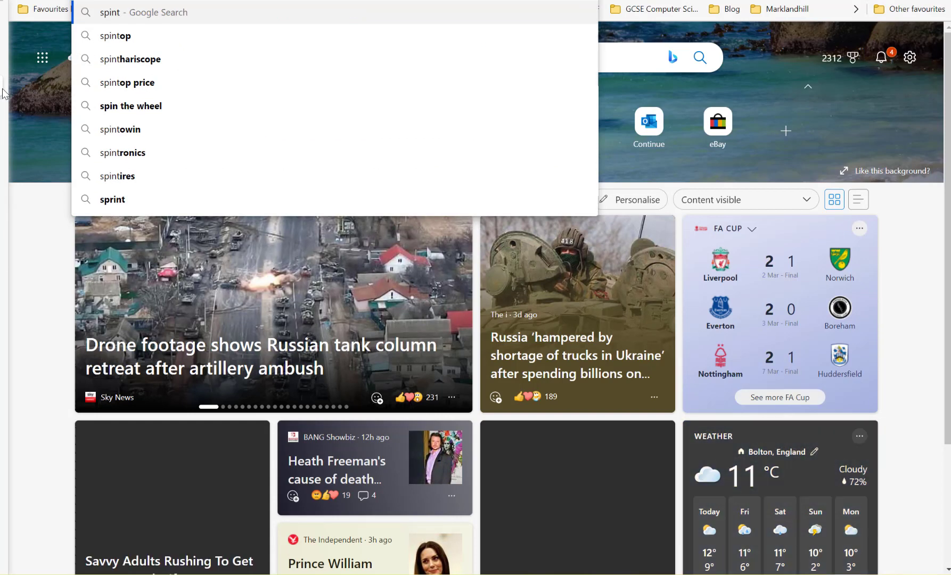
{"action": "key", "text": "Down"}
{"action": "key", "text": "Down"}
{"action": "key", "text": "Down"}
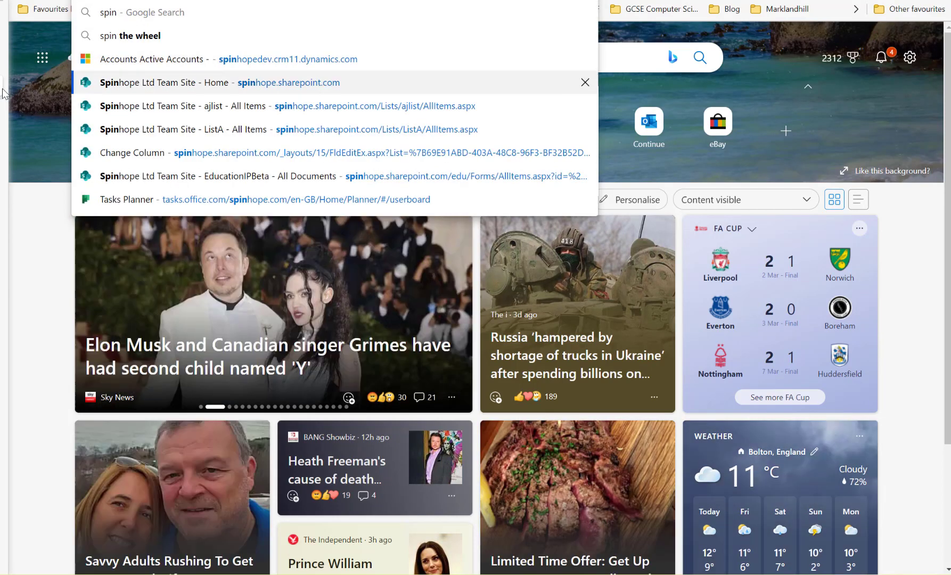
{"action": "type", "text": "/_api/web/lists/"}
{"action": "key", "text": "Return"}
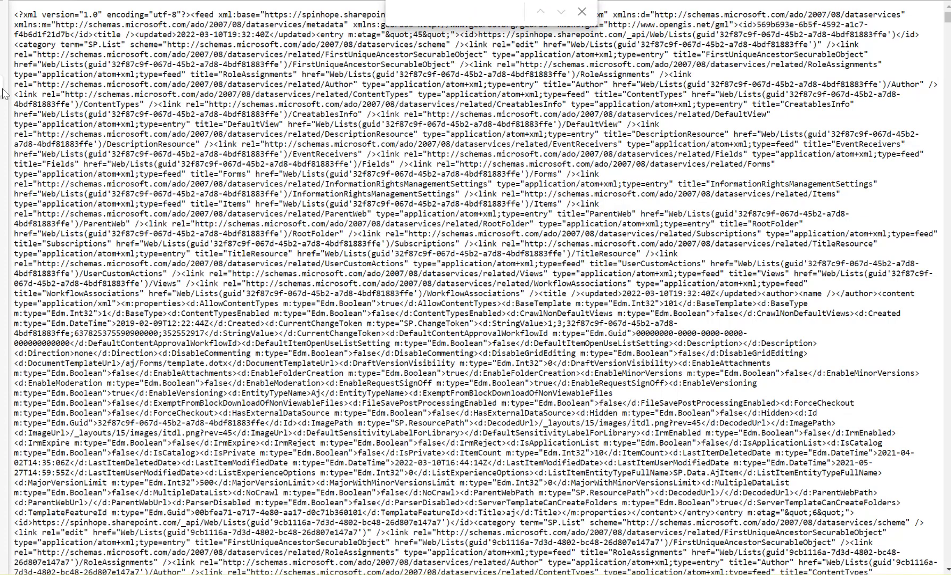
- Find Bank Rec Reports and select its ListItemEntityTypeFullName, SP.Data.Bank_x0020_Rec_x0020_ReportsListItem
{"action": "type", "text": "Bank"}
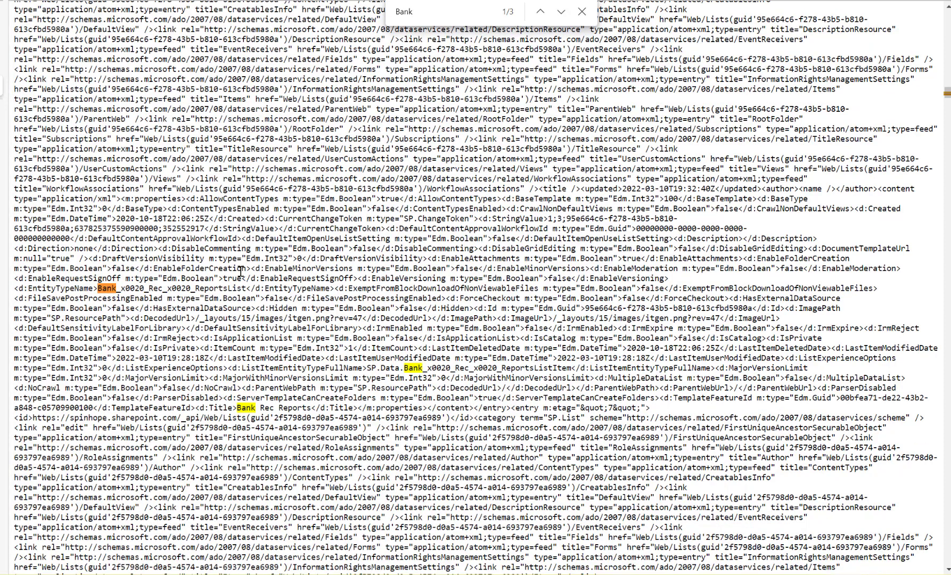
{"action": "left_click_drag", "start_coordinate": [367, 368], "coordinate": [423, 368]}
{"action": "left_click_drag", "start_coordinate": [224, 368], "coordinate": [717, 368]}
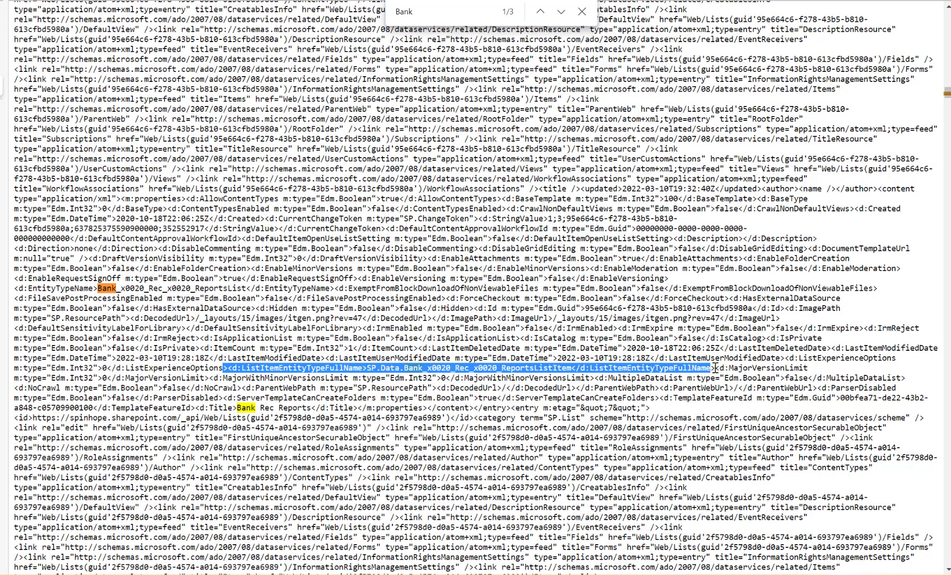
{"action": "left_click", "coordinate": [366, 372]}
{"action": "left_click_drag", "start_coordinate": [367, 369], "coordinate": [563, 368]}
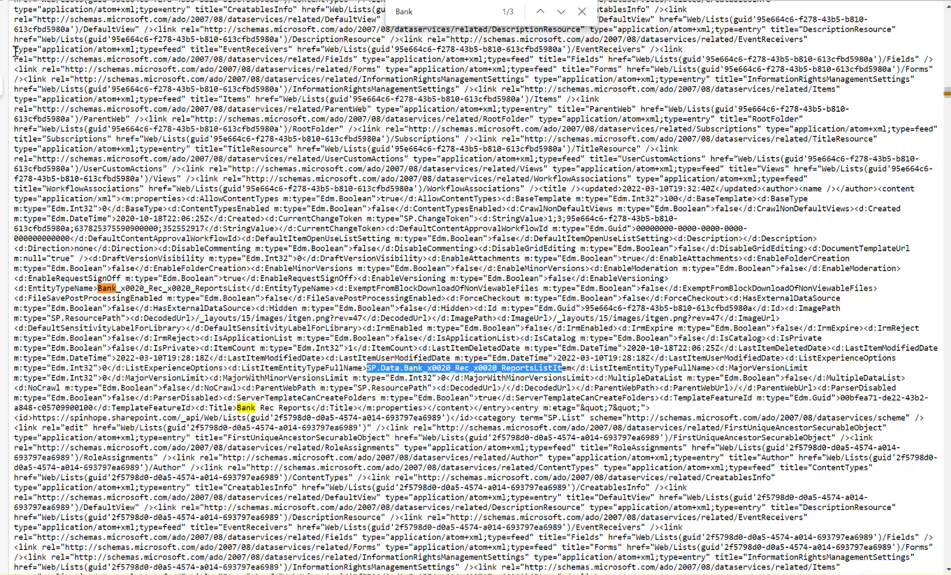
{"action": "key", "text": "alt+Tab"}
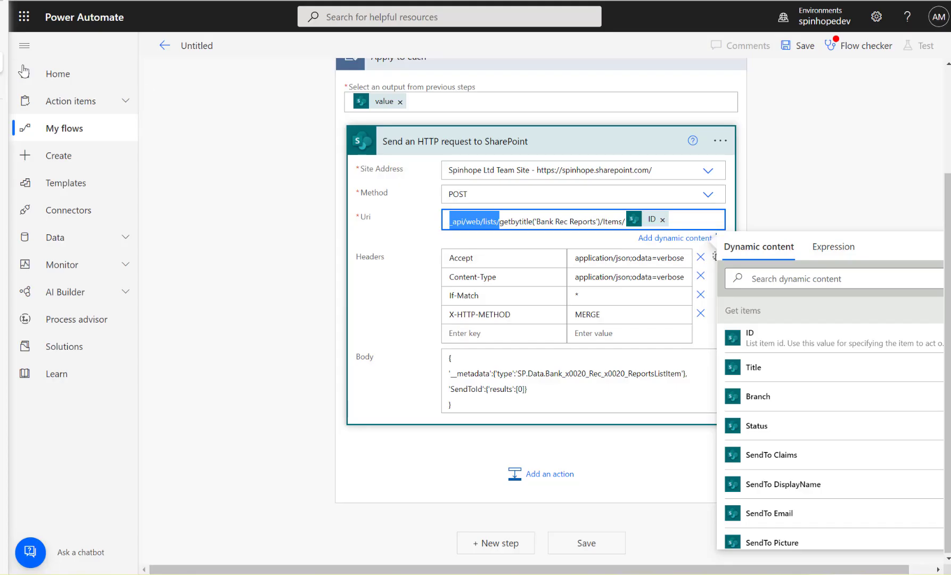
- Compare the HTTP request body with the Bank Rec Reports list in SharePoint
{"action": "left_click", "coordinate": [612, 375]}
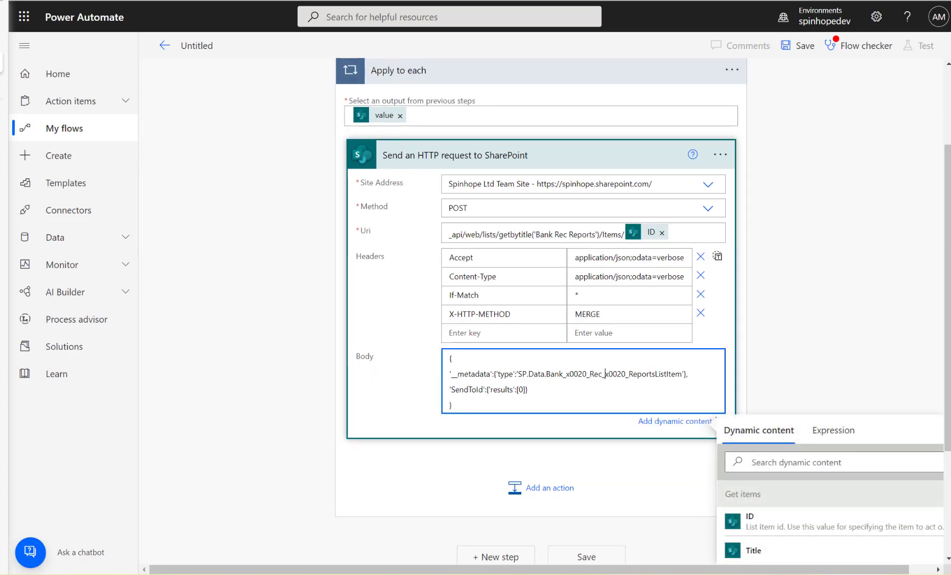
{"action": "key", "text": "alt+Tab"}
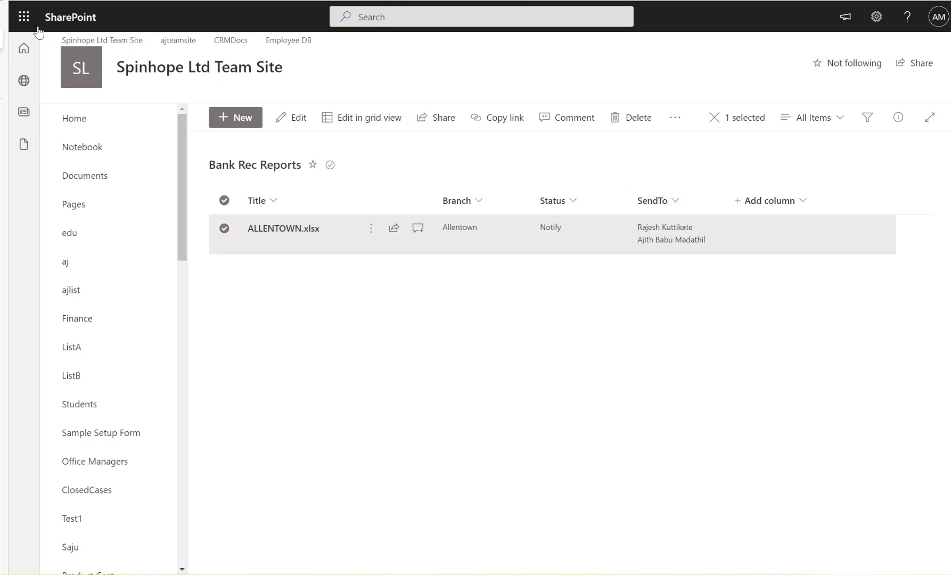
{"action": "key", "text": "alt+Tab"}
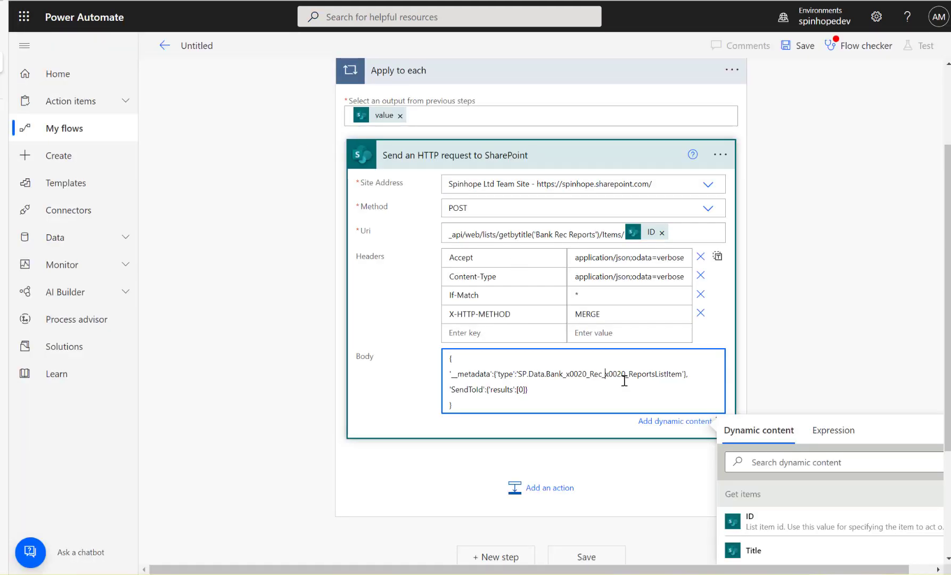
- Highlight SendToId and the {'results':[0]} value in the body, then select the Untitled flow title
{"action": "double_click", "coordinate": [460, 393]}
{"action": "left_click", "coordinate": [463, 387]}
{"action": "left_click_drag", "start_coordinate": [488, 392], "coordinate": [547, 393]}
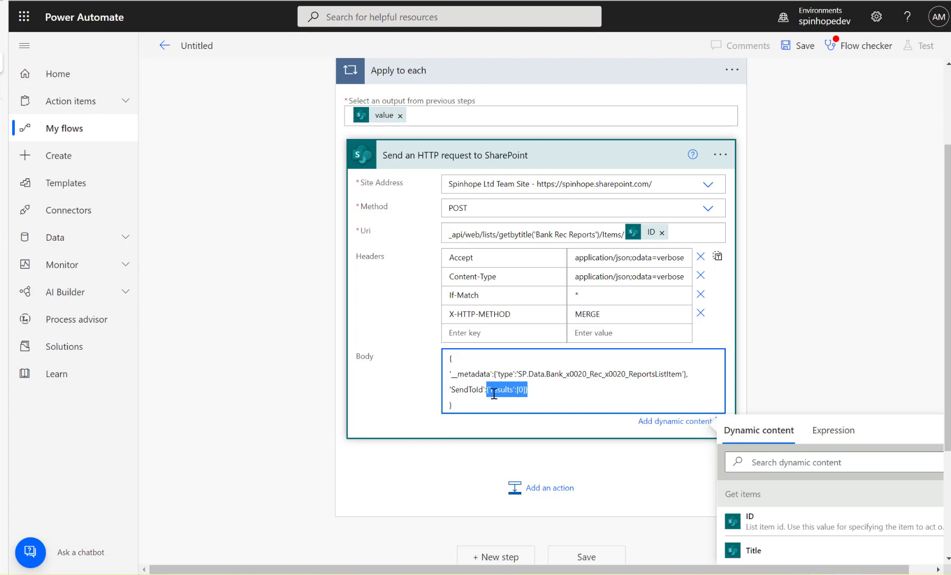
{"action": "left_click", "coordinate": [577, 391]}
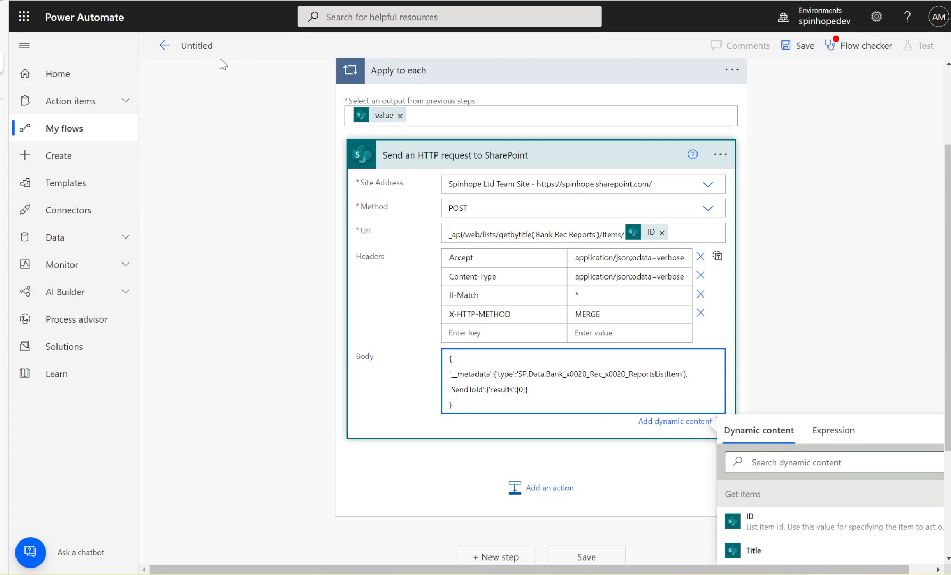
{"action": "double_click", "coordinate": [197, 45]}
- Title the flow 'Demo SP Clear Multiple Person Group' and save it
{"action": "type", "text": "Demo"}
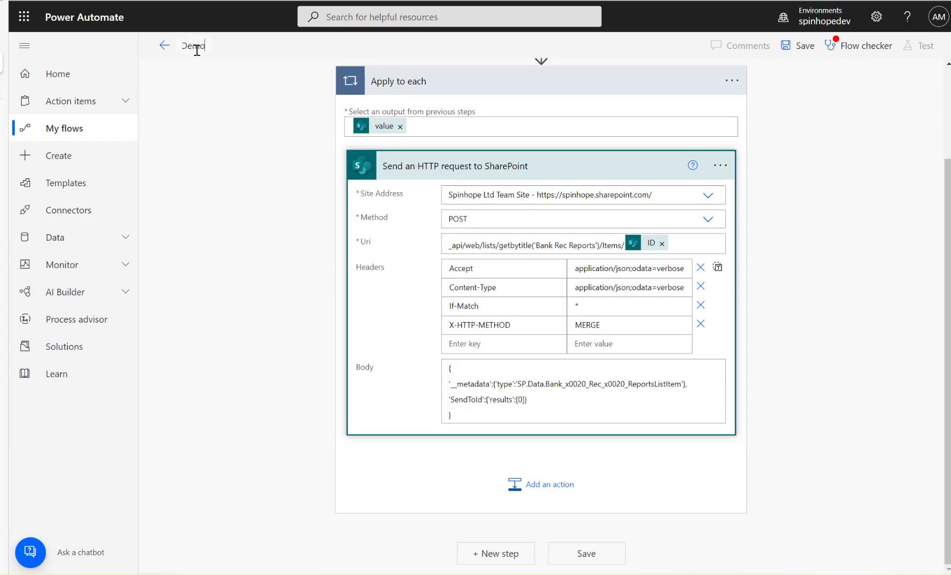
{"action": "type", "text": " SP Cl"}
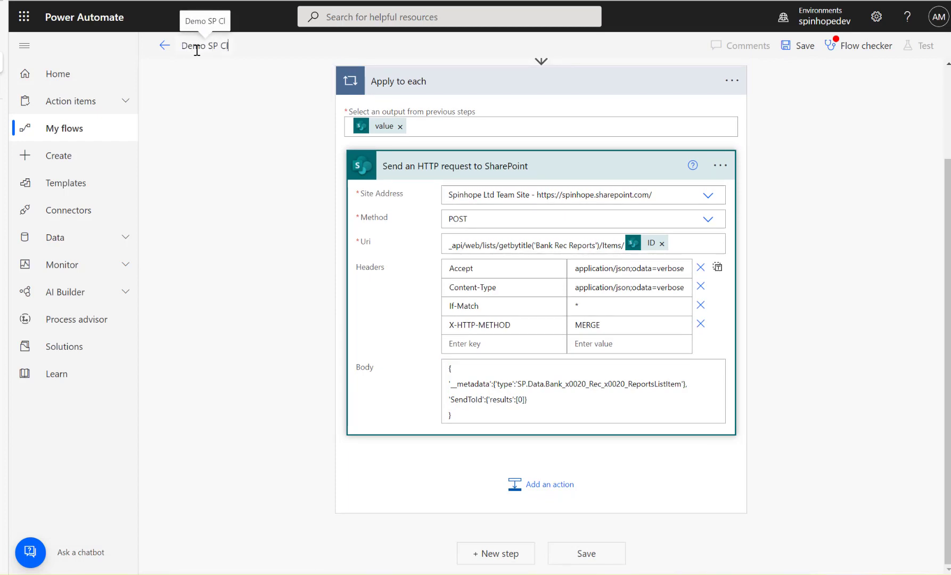
{"action": "type", "text": "ear Multip"}
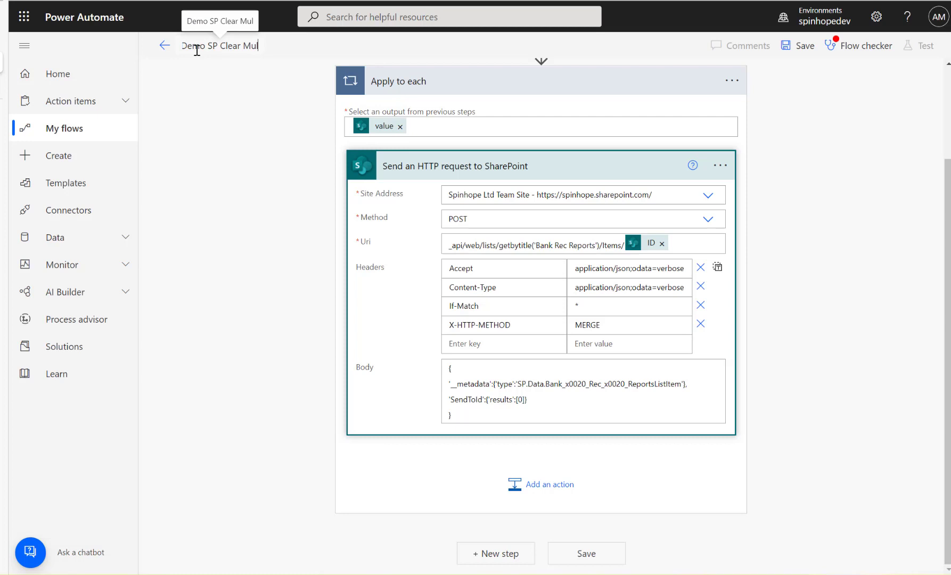
{"action": "key", "text": "BackSpace"}
{"action": "key", "text": "BackSpace"}
{"action": "type", "text": "iple Person"}
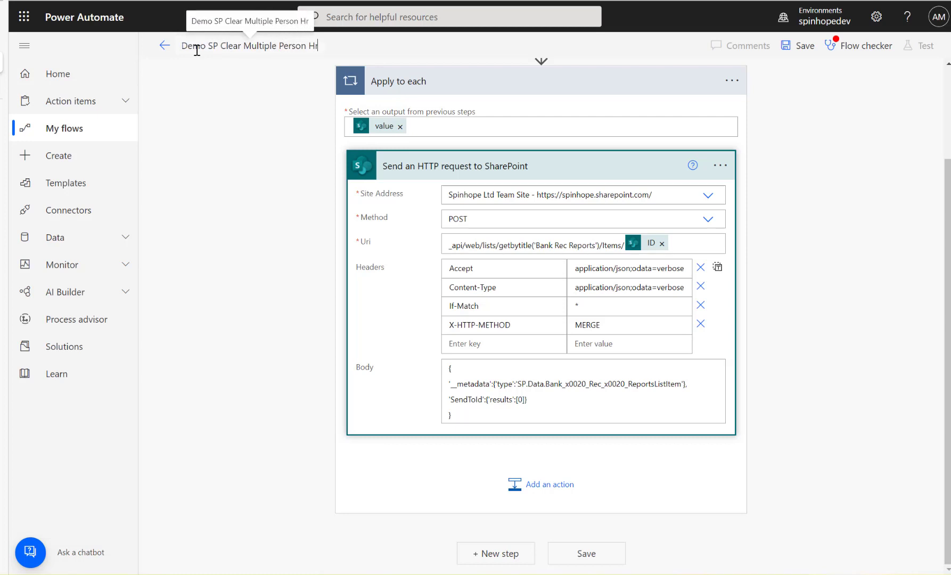
{"action": "type", "text": " Group"}
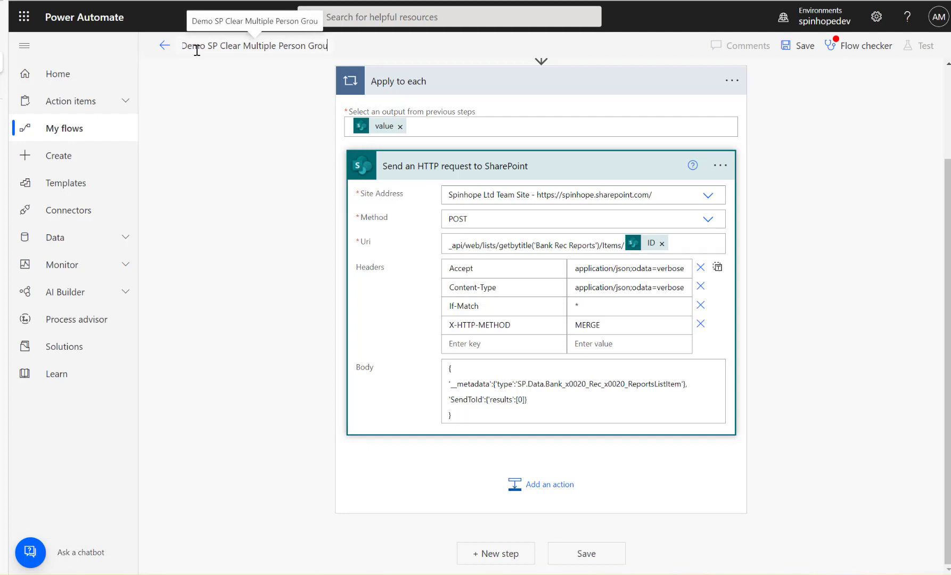
{"action": "left_click", "coordinate": [797, 46]}
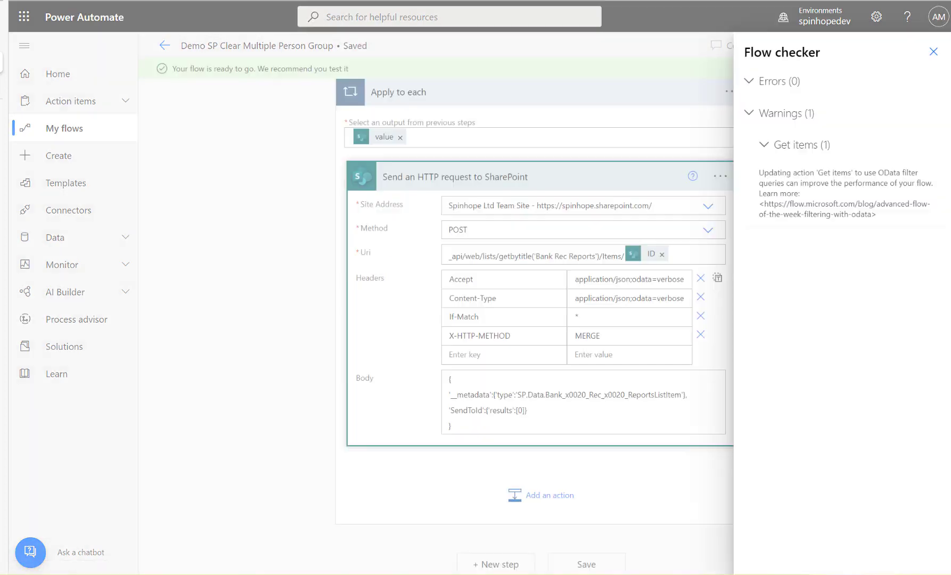
- Close the flow checker and run a manually triggered test of the flow
{"action": "left_click", "coordinate": [933, 51]}
{"action": "left_click", "coordinate": [927, 46]}
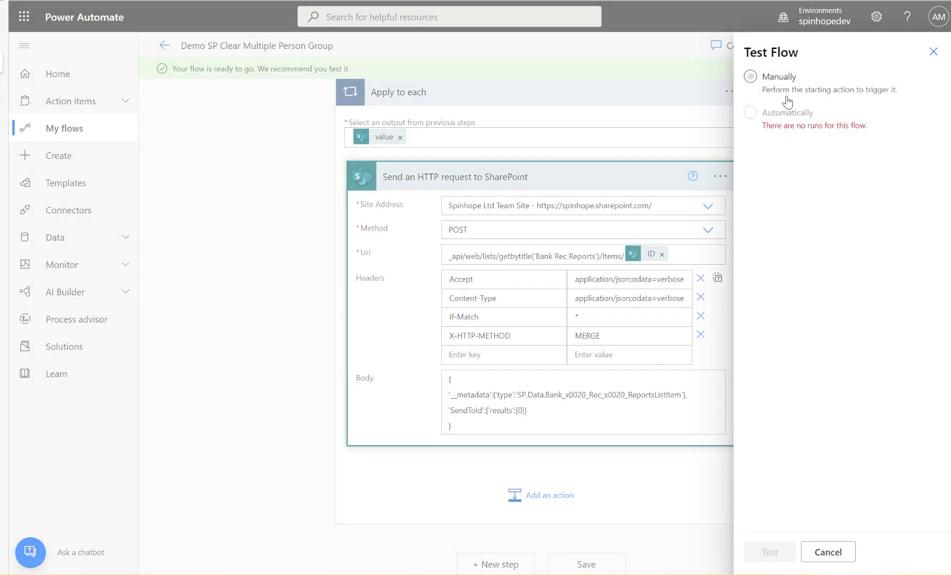
{"action": "left_click", "coordinate": [776, 79]}
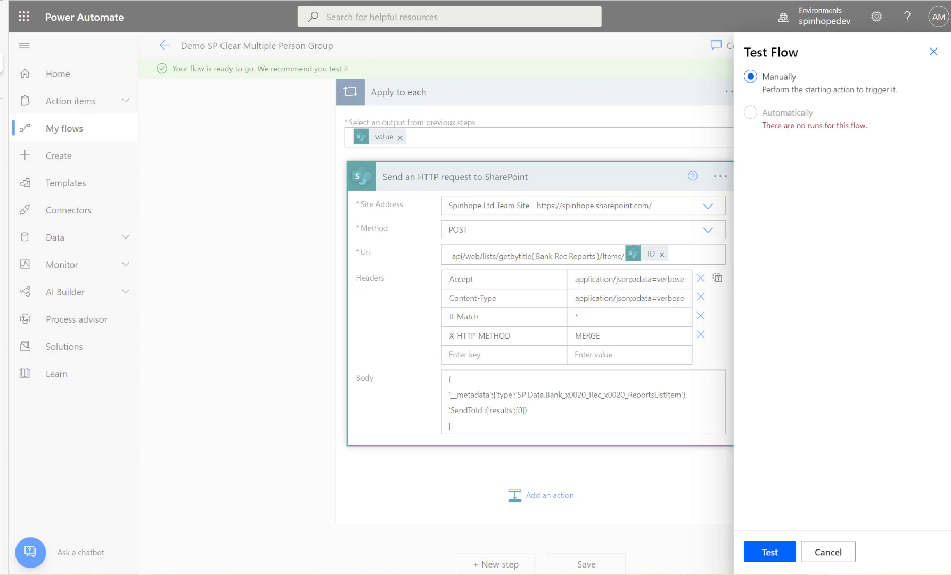
{"action": "left_click", "coordinate": [752, 556]}
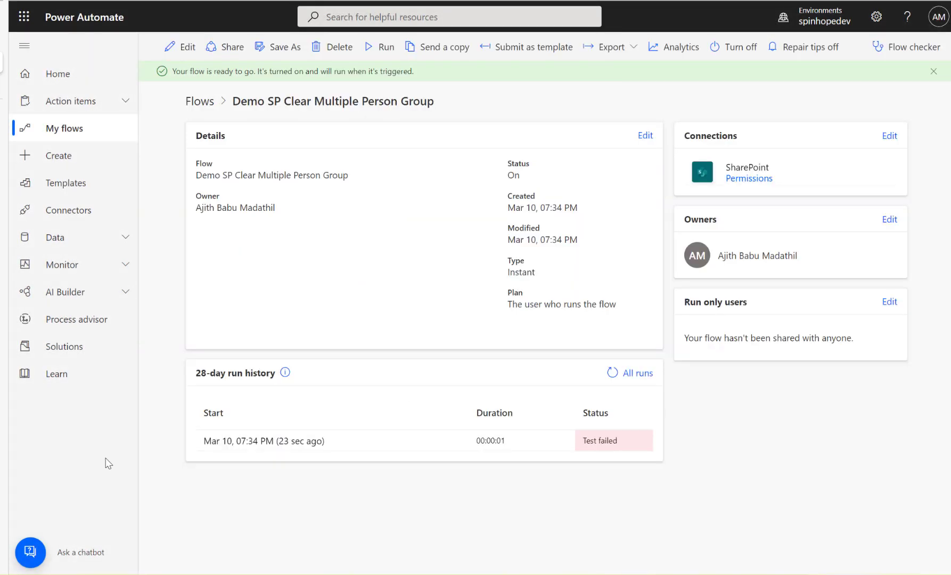
- Open the failed run's 'Send an HTTP request to SharePoint' step and select its Uri value
{"action": "left_click", "coordinate": [249, 441]}
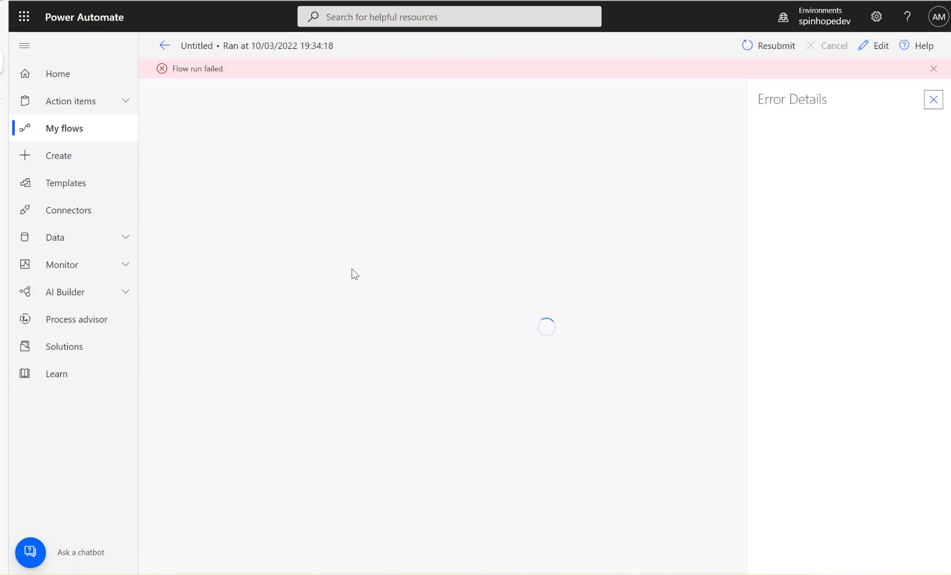
{"action": "left_click", "coordinate": [373, 226]}
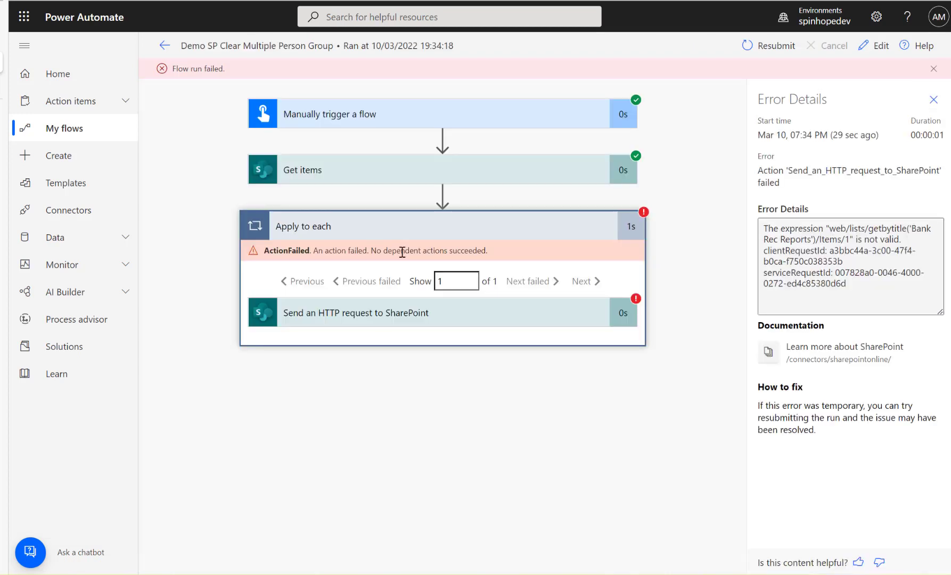
{"action": "left_click", "coordinate": [383, 328]}
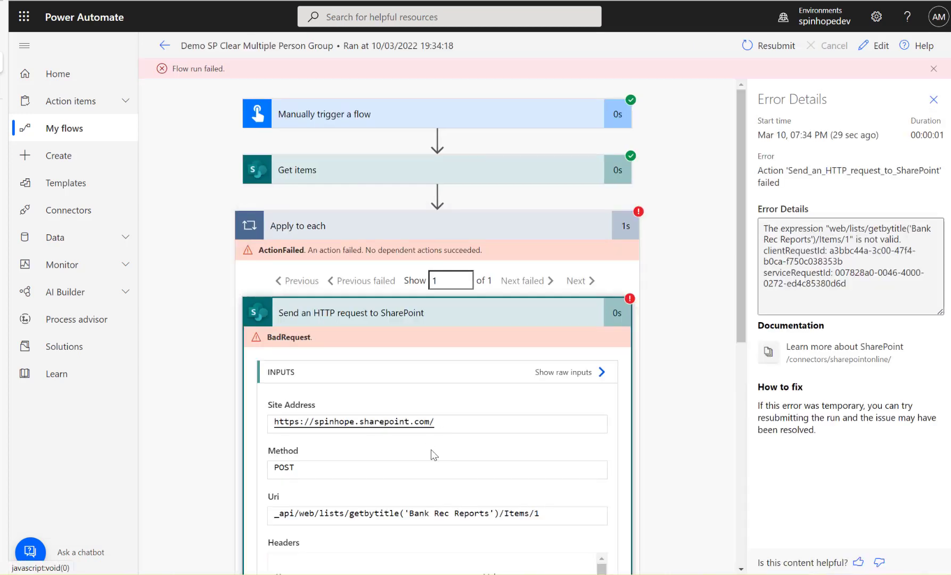
{"action": "triple_click", "coordinate": [555, 512]}
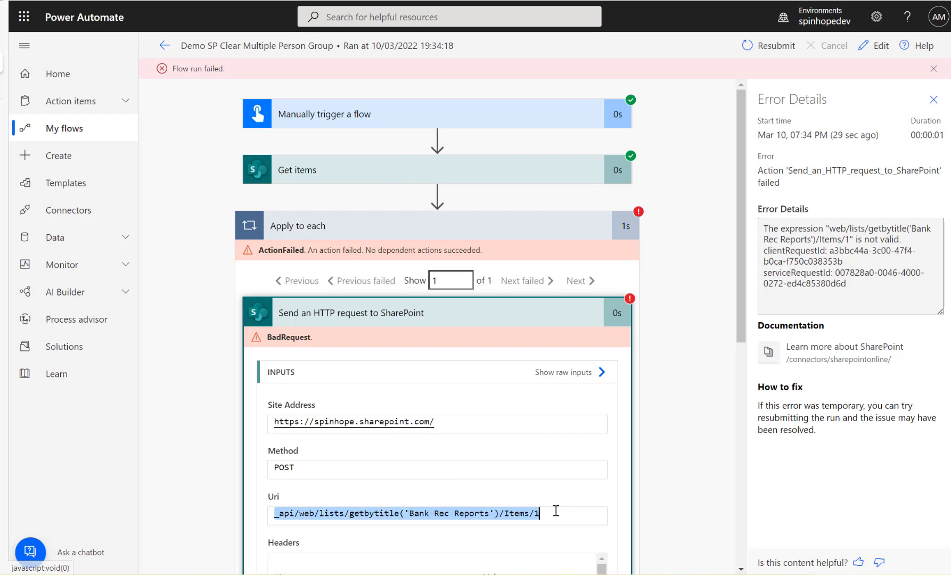
- In the HTTP action's Uri, insert '(' before the ID token
{"action": "left_click", "coordinate": [870, 50]}
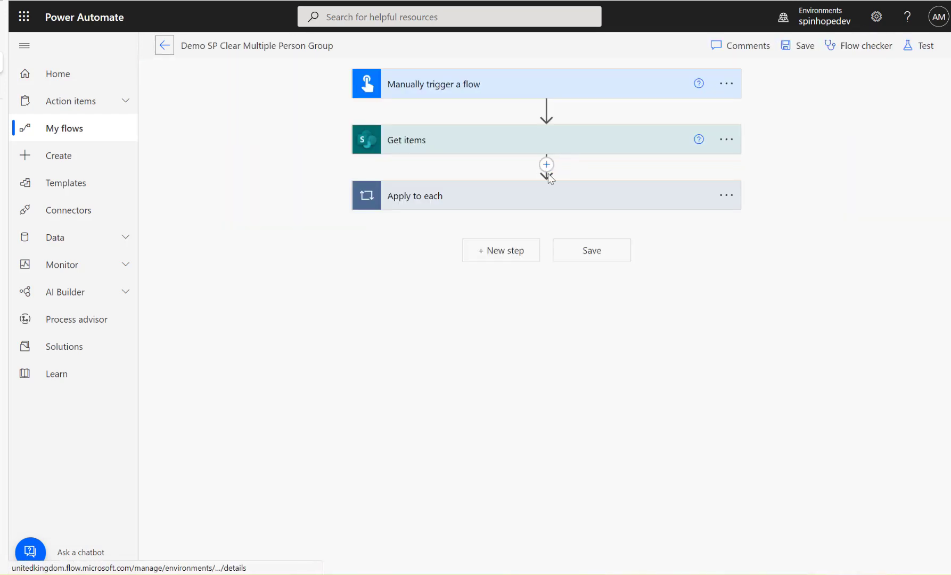
{"action": "left_click", "coordinate": [495, 206]}
{"action": "left_click", "coordinate": [547, 300]}
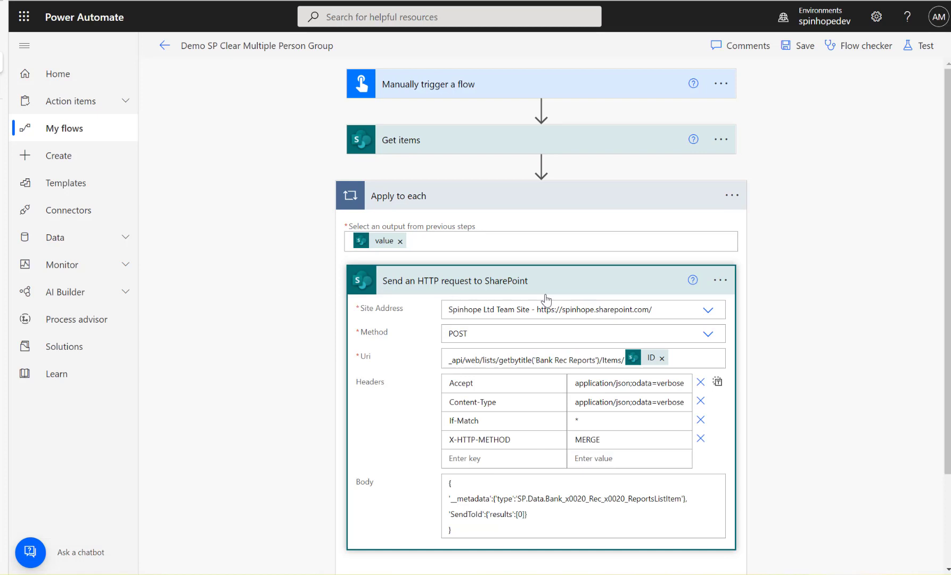
{"action": "left_click", "coordinate": [682, 355]}
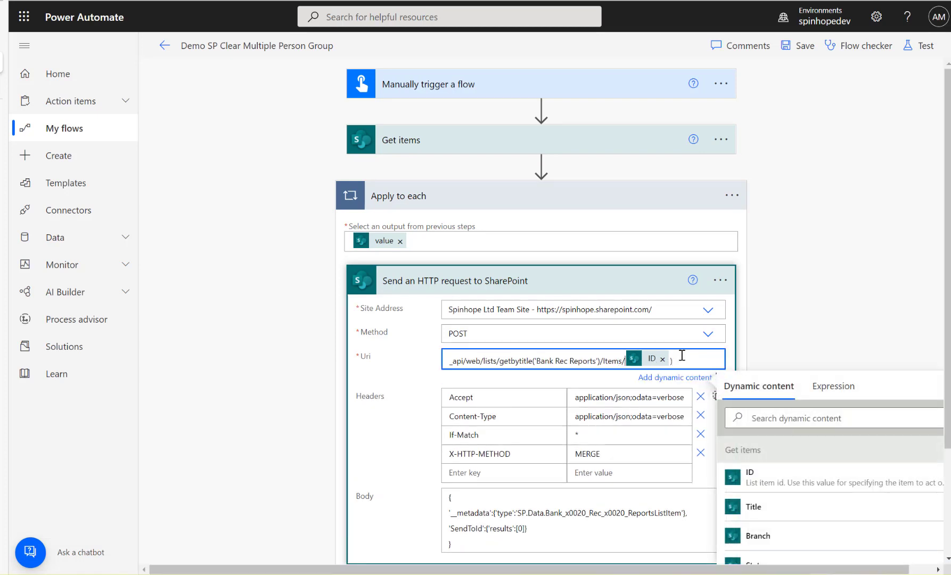
{"action": "type", "text": "("}
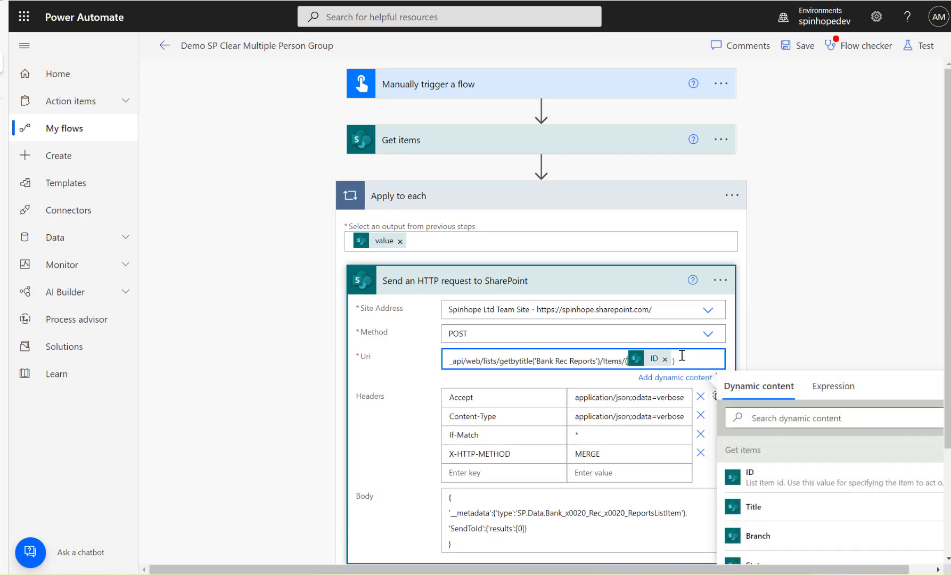
- Save the flow and run a manually triggered test
{"action": "left_click", "coordinate": [919, 46]}
{"action": "left_click", "coordinate": [752, 77]}
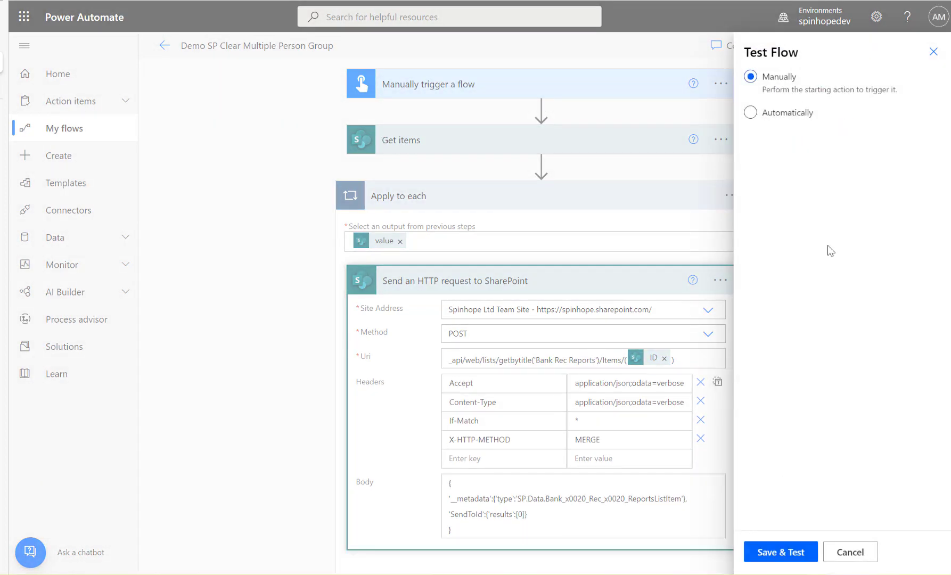
{"action": "left_click", "coordinate": [786, 554]}
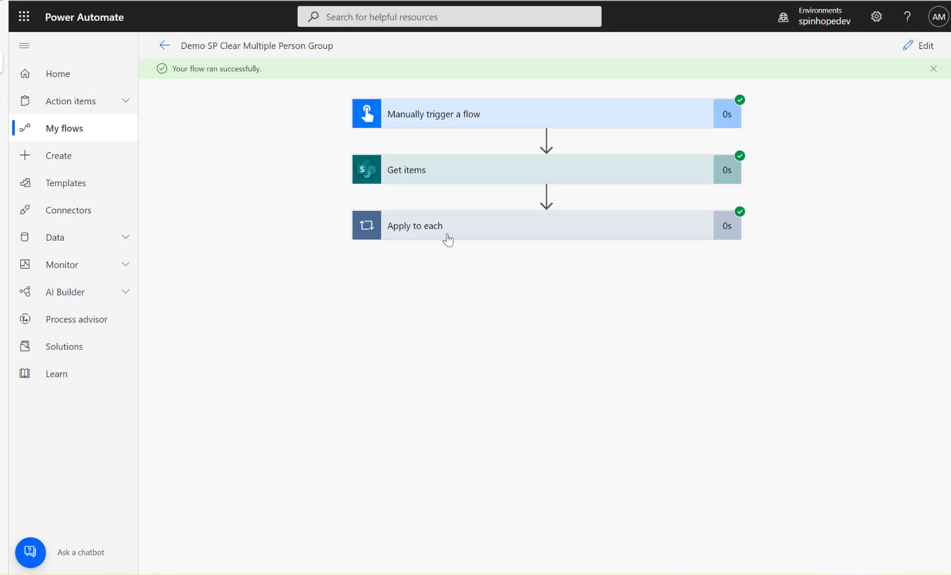
- Expand the successful run's HTTP step and highlight 'Bank Rec Reports' in its Items(1) Uri
{"action": "left_click", "coordinate": [447, 237]}
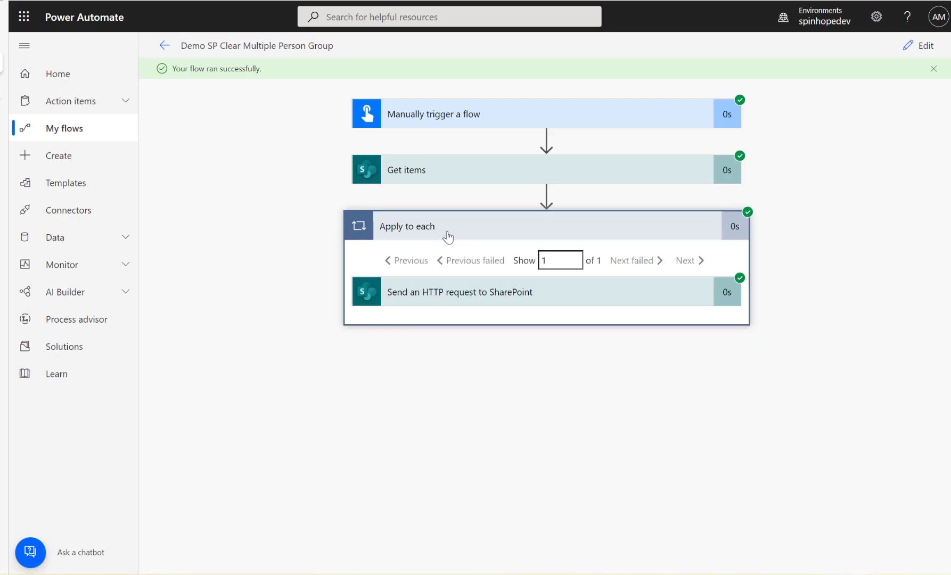
{"action": "left_click", "coordinate": [470, 287]}
{"action": "scroll", "coordinate": [556, 448], "scroll_direction": "down", "scroll_amount": 1}
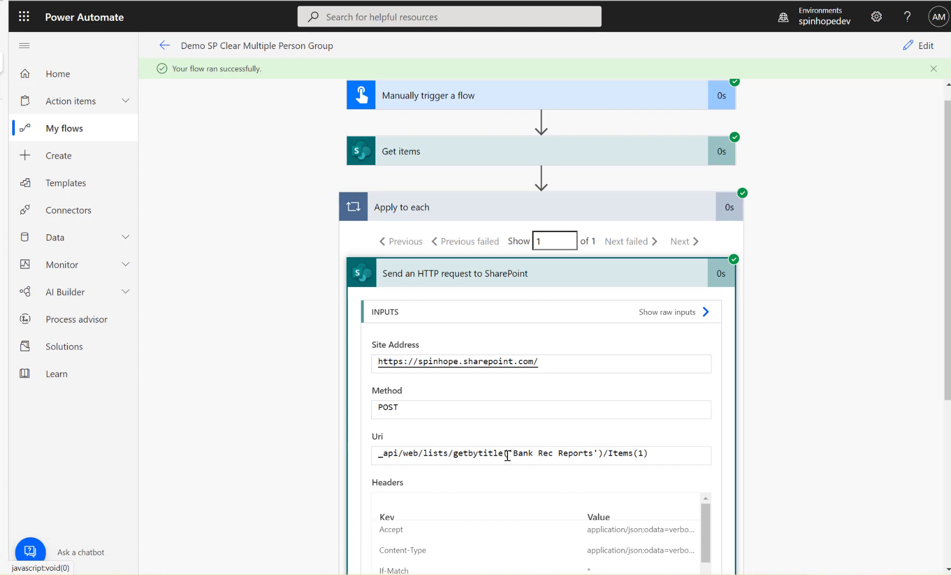
{"action": "left_click_drag", "start_coordinate": [510, 454], "coordinate": [593, 453]}
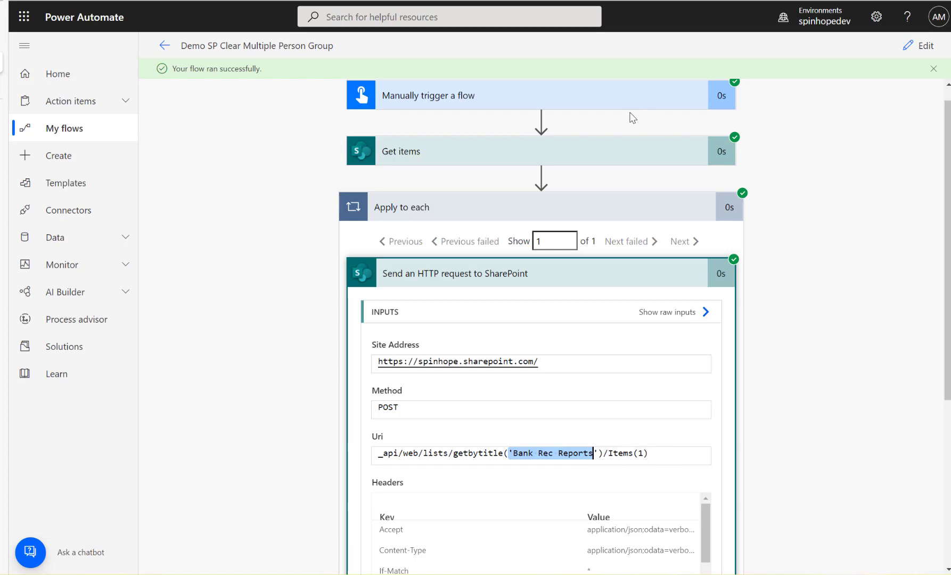
- Switch to the Bank Rec Reports list and reload it twice
{"action": "left_click", "coordinate": [13, 36]}
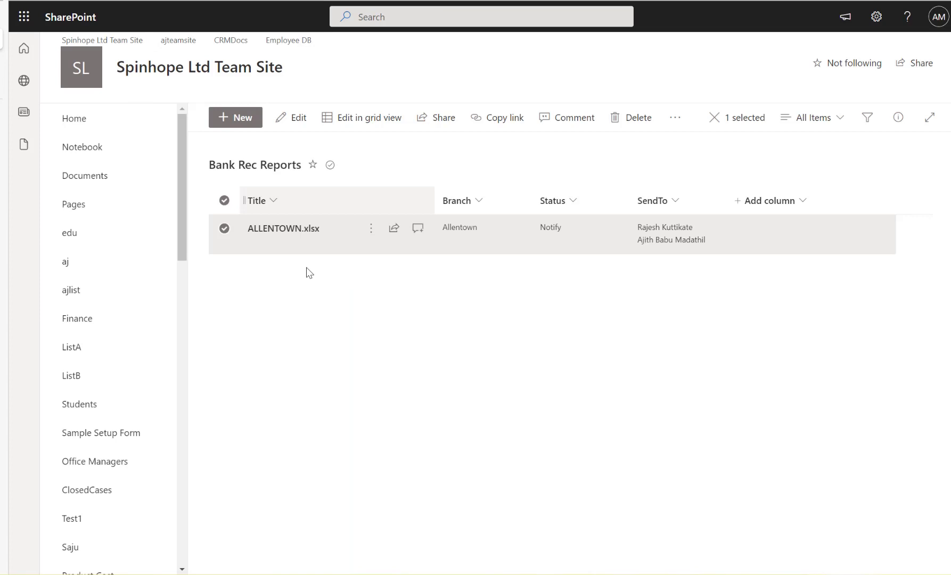
{"action": "left_click", "coordinate": [225, 229]}
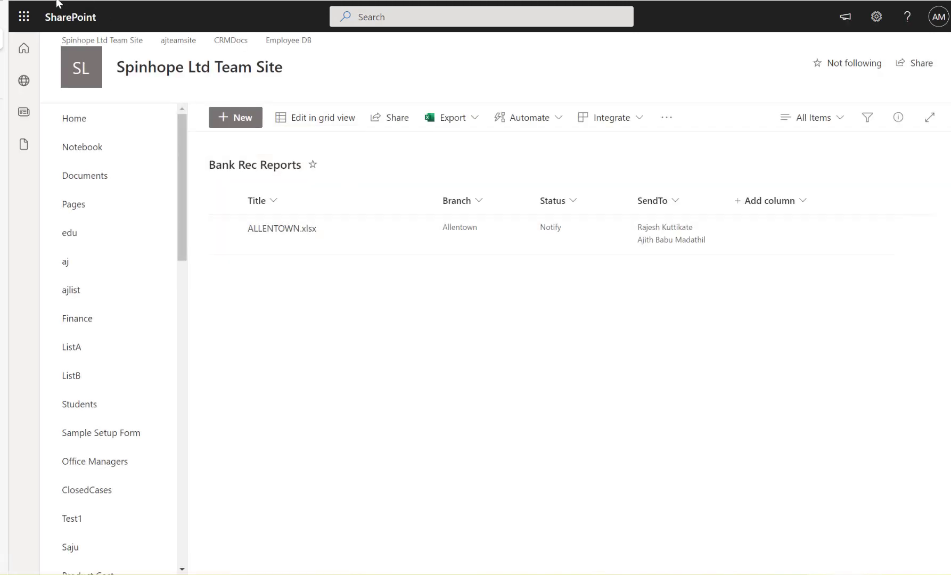
{"action": "key", "text": "F5"}
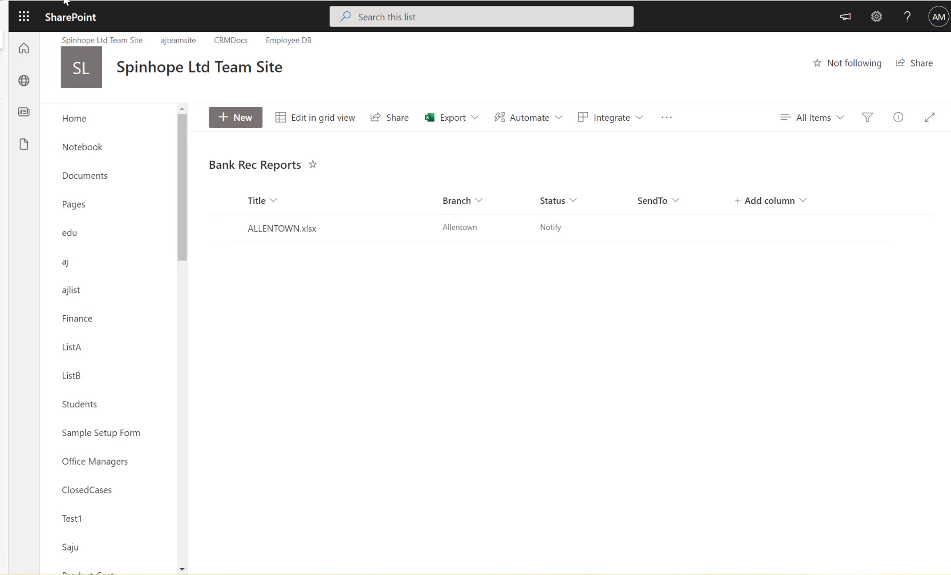
{"action": "key", "text": "F5"}
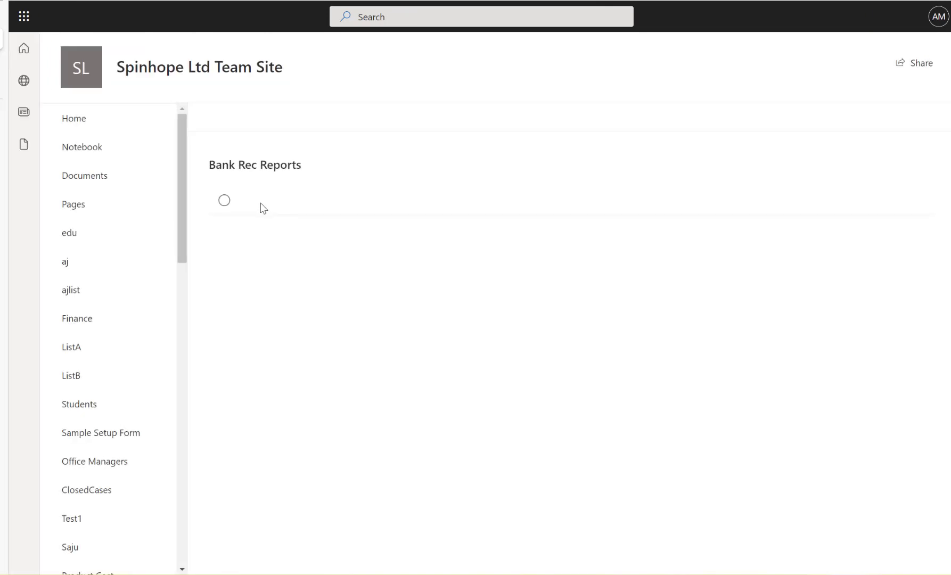
- Confirm ALLENTOWN.xlsx's SendTo field is empty in its edit form, cancel, and return to Power Automate
{"action": "left_click", "coordinate": [229, 240]}
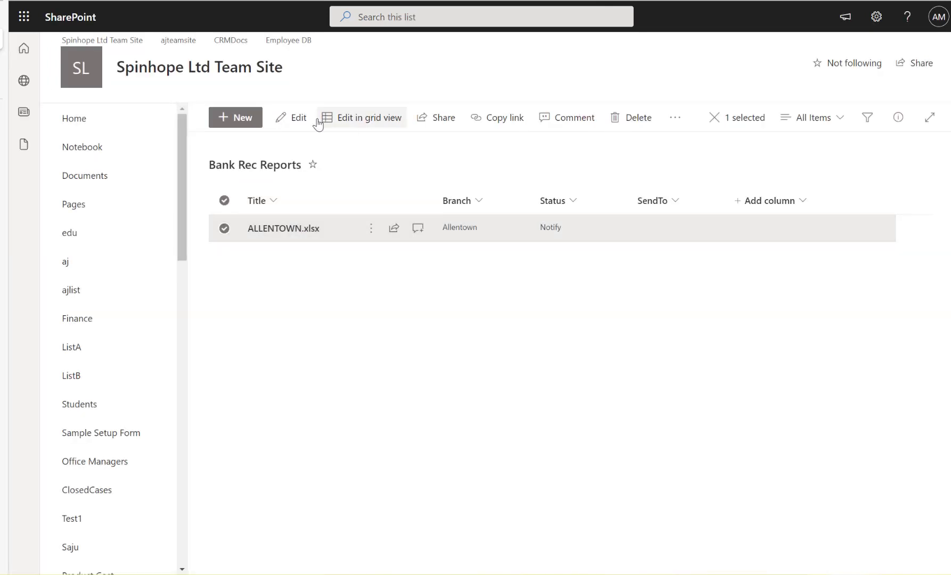
{"action": "left_click", "coordinate": [291, 117]}
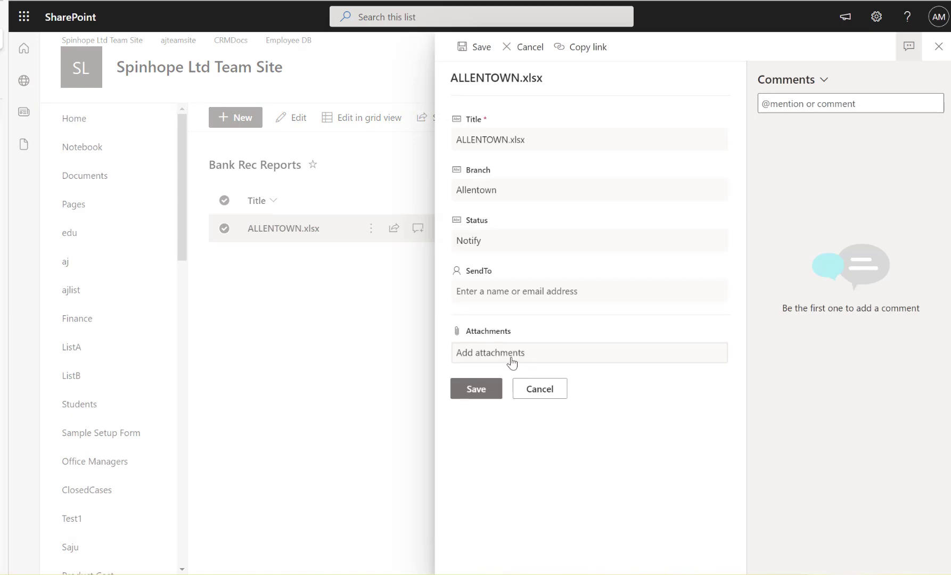
{"action": "left_click", "coordinate": [545, 290]}
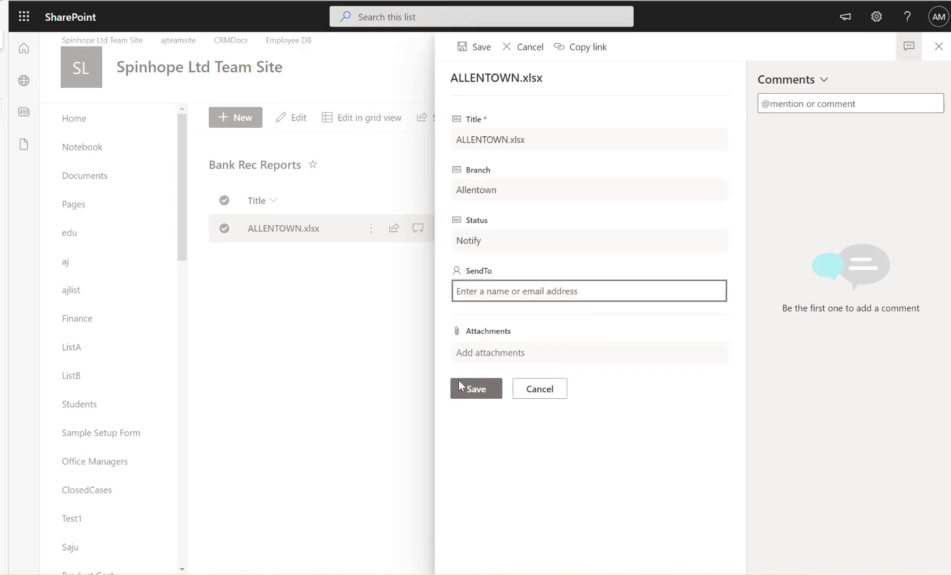
{"action": "left_click", "coordinate": [545, 395]}
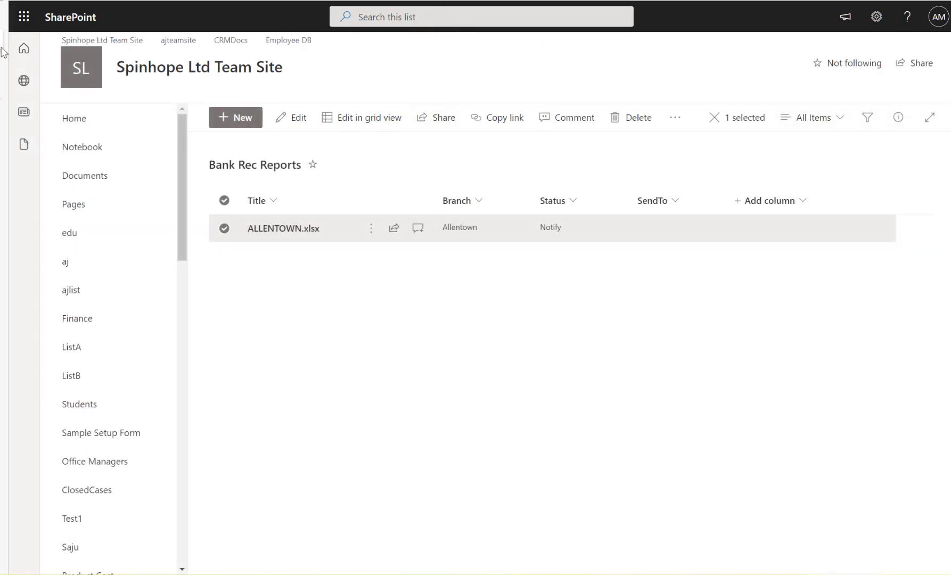
{"action": "mouse_move", "coordinate": [5, 51]}
{"action": "left_click", "coordinate": [47, 62]}
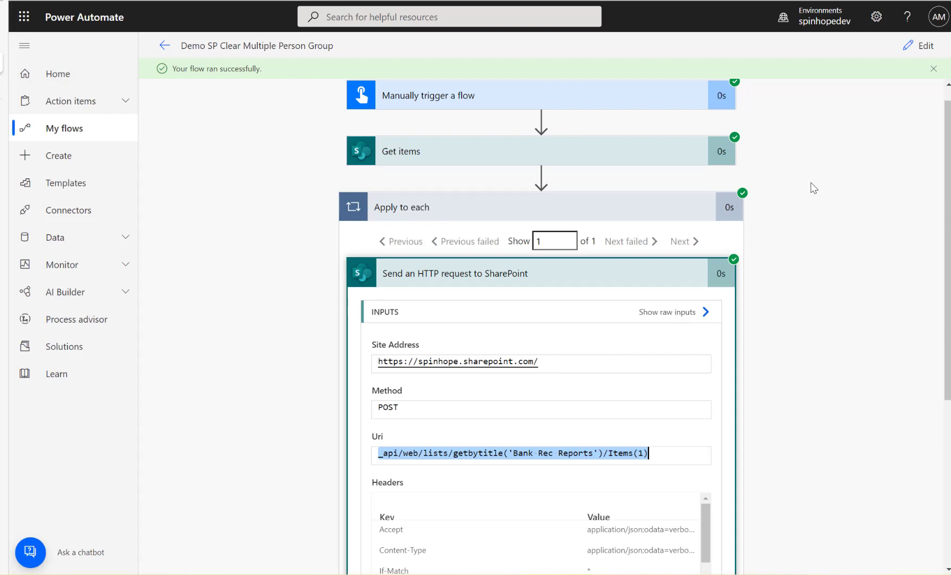
- Reopen the flow editor and highlight the HTTP request's entire Body JSON
{"action": "left_click", "coordinate": [921, 53]}
{"action": "scroll", "coordinate": [245, 392], "scroll_direction": "down", "scroll_amount": 2}
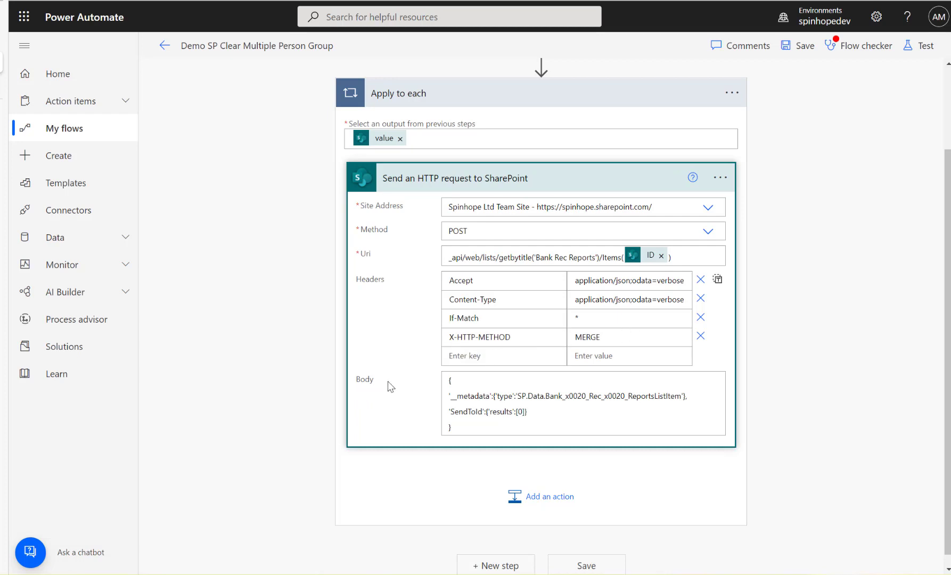
{"action": "left_click", "coordinate": [455, 418]}
{"action": "left_click_drag", "start_coordinate": [456, 418], "coordinate": [449, 380]}
{"action": "left_click", "coordinate": [528, 415]}
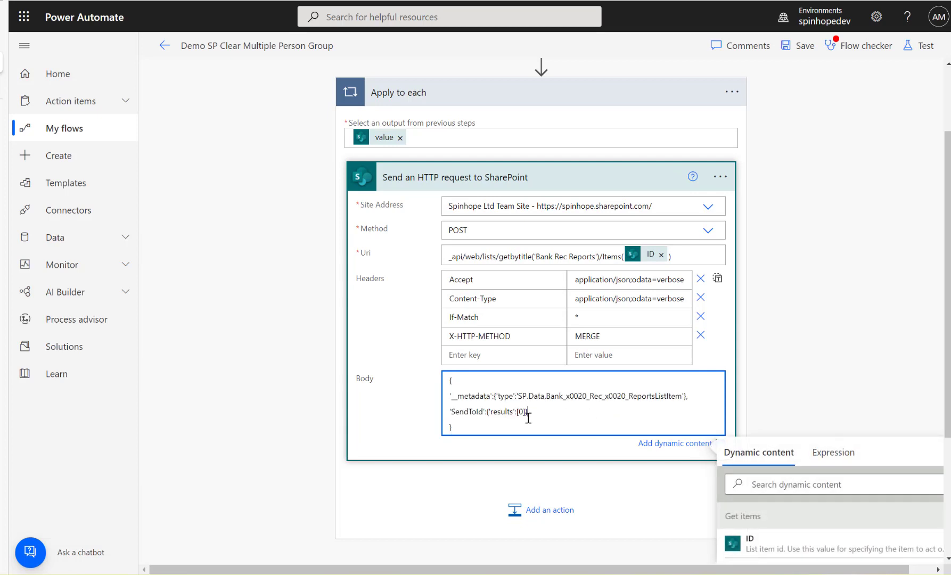
- Highlight results, {'results':[0]}, Id in SendToId, and the list's metadata type in the Body
{"action": "double_click", "coordinate": [500, 414]}
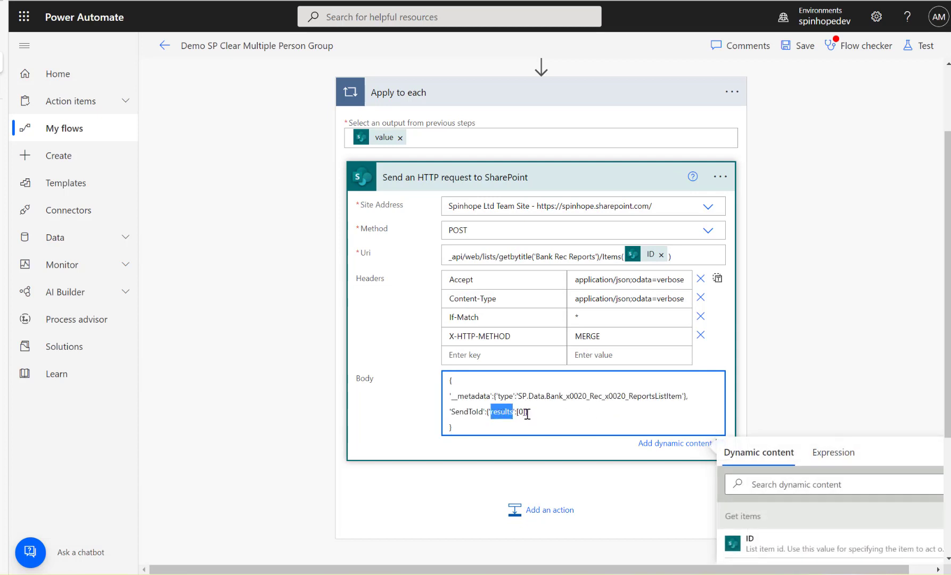
{"action": "left_click", "coordinate": [493, 414]}
{"action": "left_click_drag", "start_coordinate": [486, 414], "coordinate": [557, 414]}
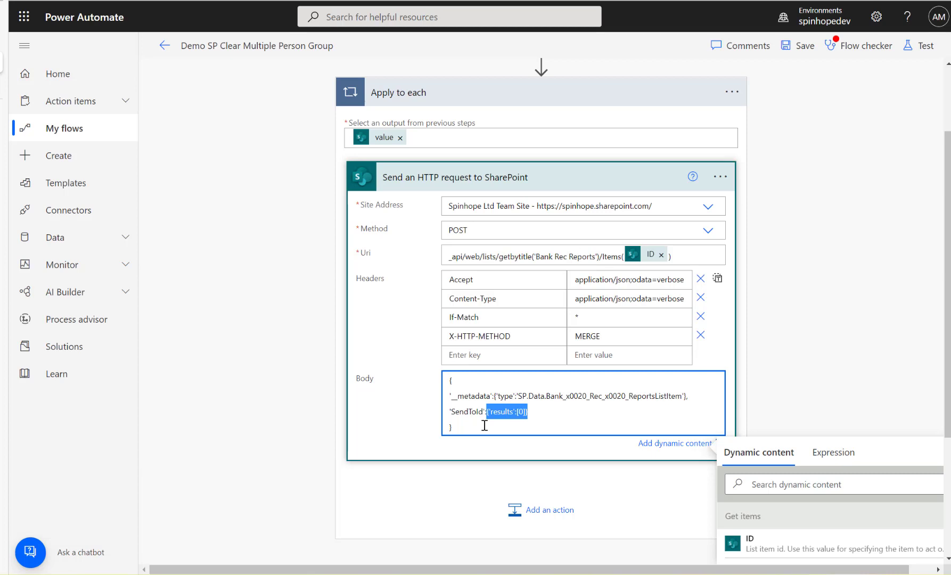
{"action": "left_click_drag", "start_coordinate": [477, 414], "coordinate": [485, 413]}
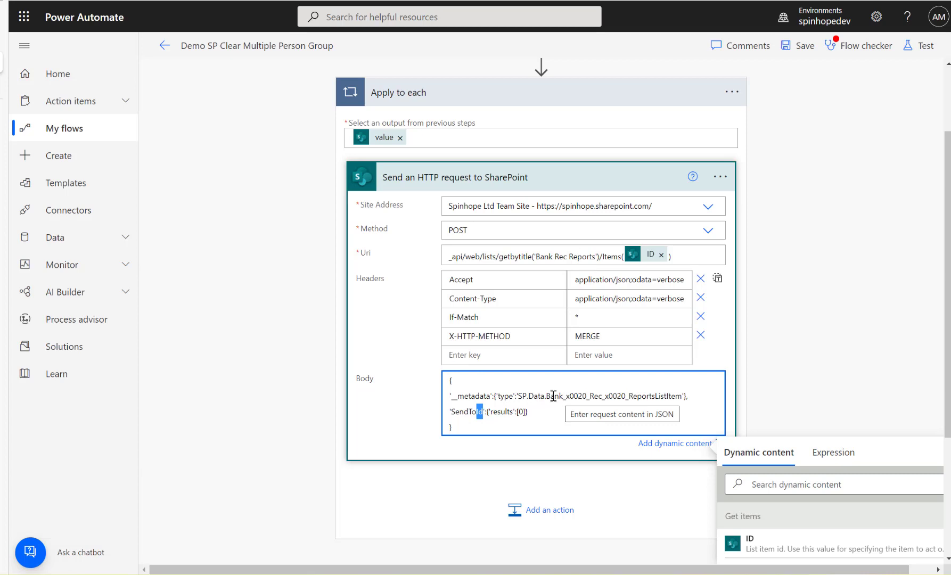
{"action": "left_click_drag", "start_coordinate": [549, 397], "coordinate": [649, 397]}
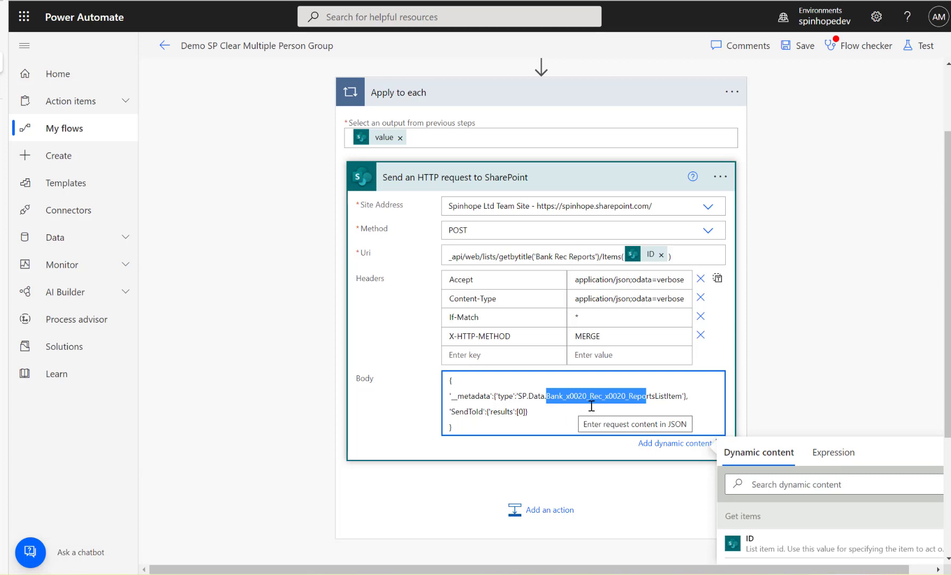
{"action": "left_click", "coordinate": [849, 328]}
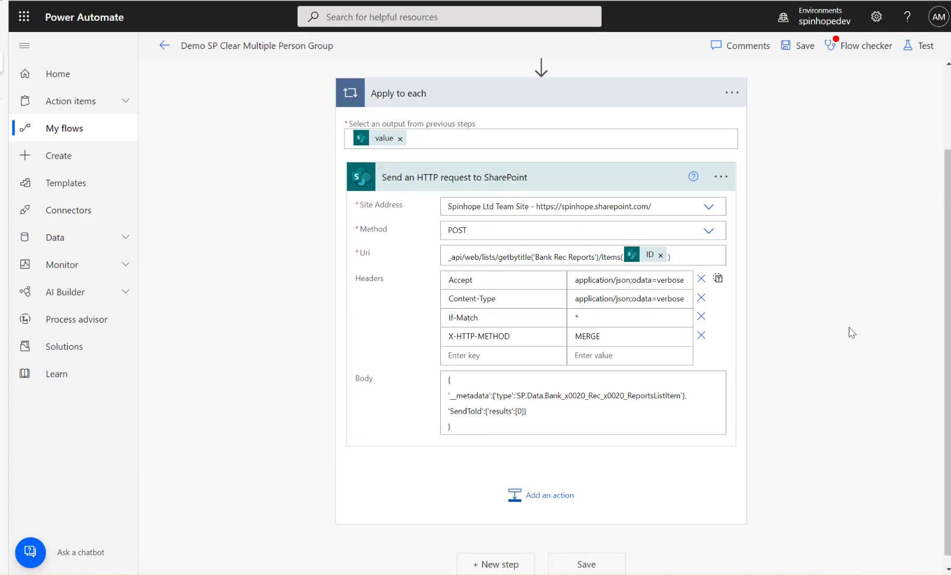